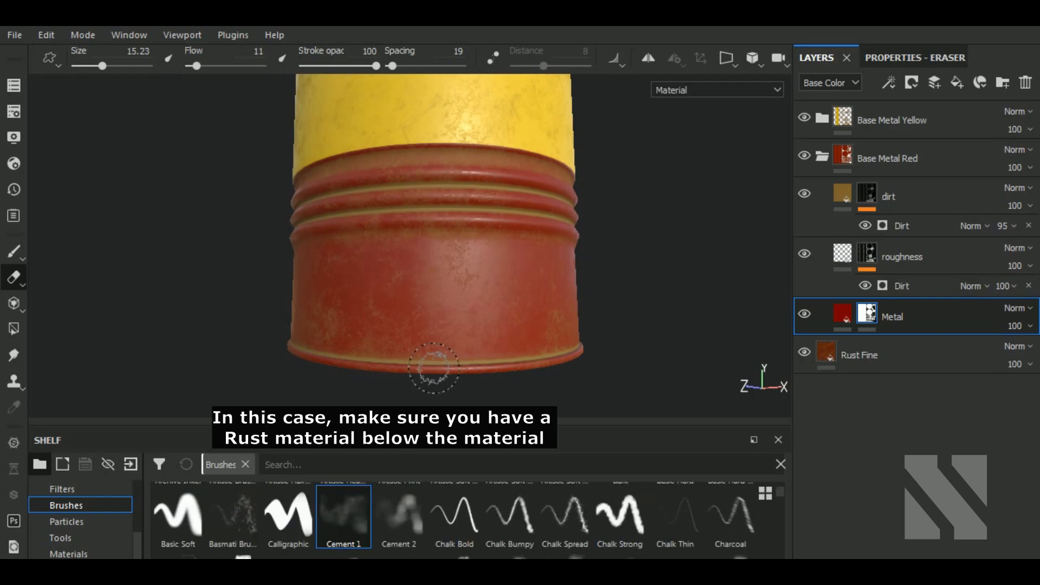
Step: Raise the eraser's flow to 76 and erase parts of the Metal layer's mask near the barrel's lower rim to expose rust
right_click_drag(433, 371, 453, 371, "ctrl")
left_click(224, 66)
scroll(444, 370, "down", 1)
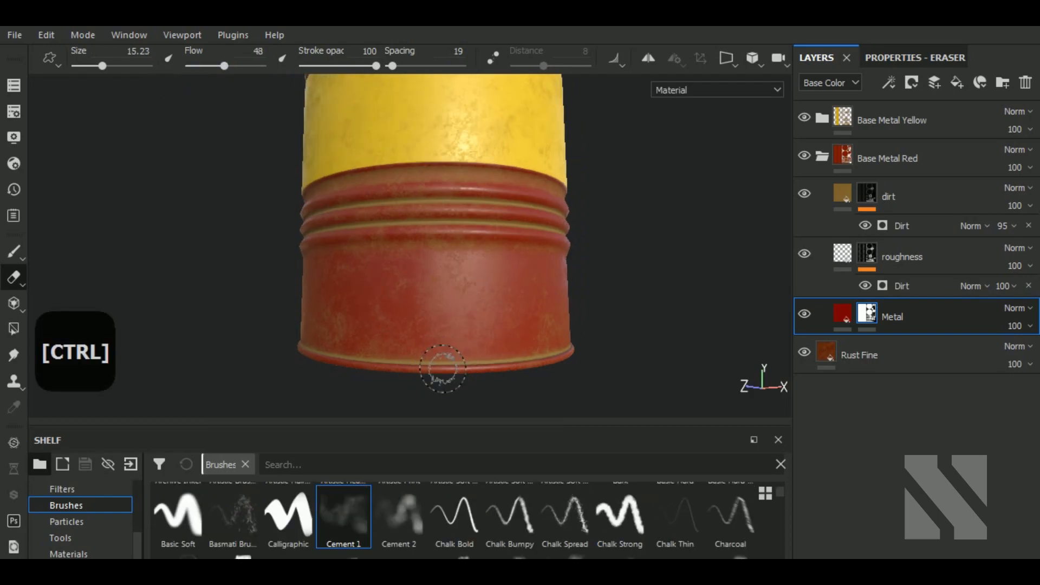
scroll(441, 371, "up", 2)
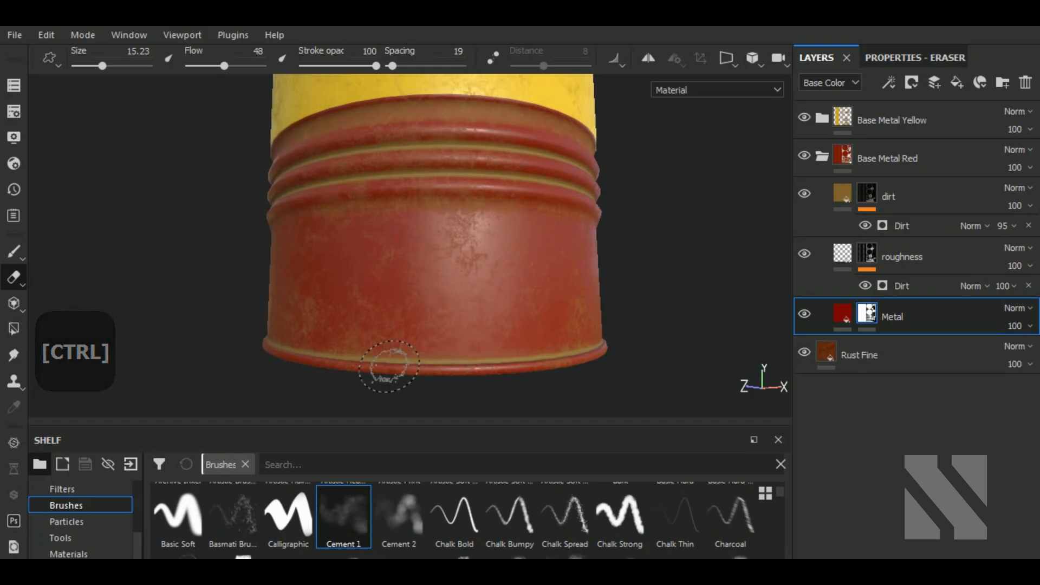
left_click(244, 66)
mouse_move(441, 324)
left_mouse_down()
mouse_move(442, 355)
mouse_move(379, 352)
mouse_move(494, 362)
left_mouse_up()
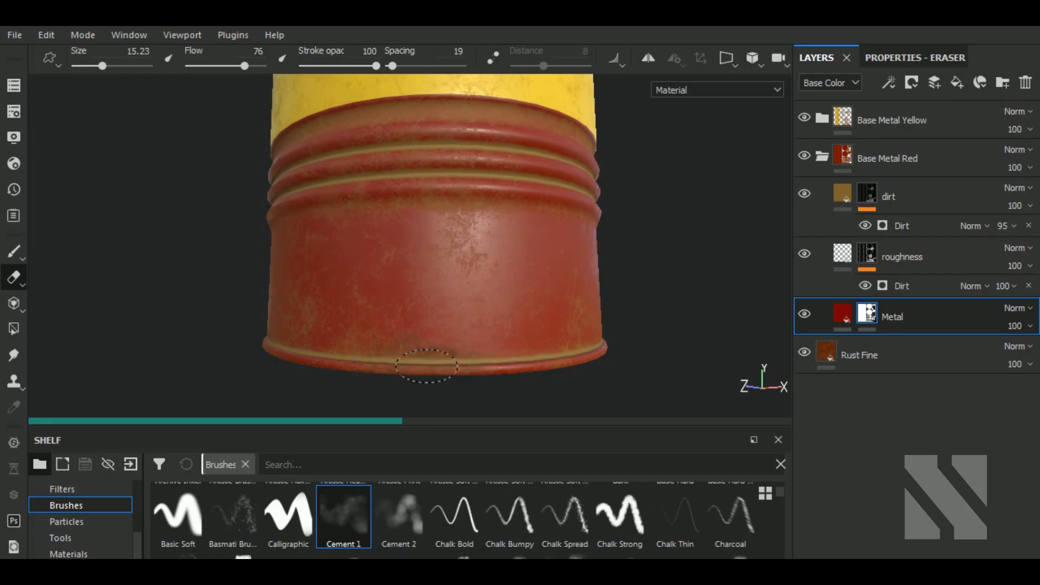
left_click_drag(372, 374, 356, 366)
key("ctrl")
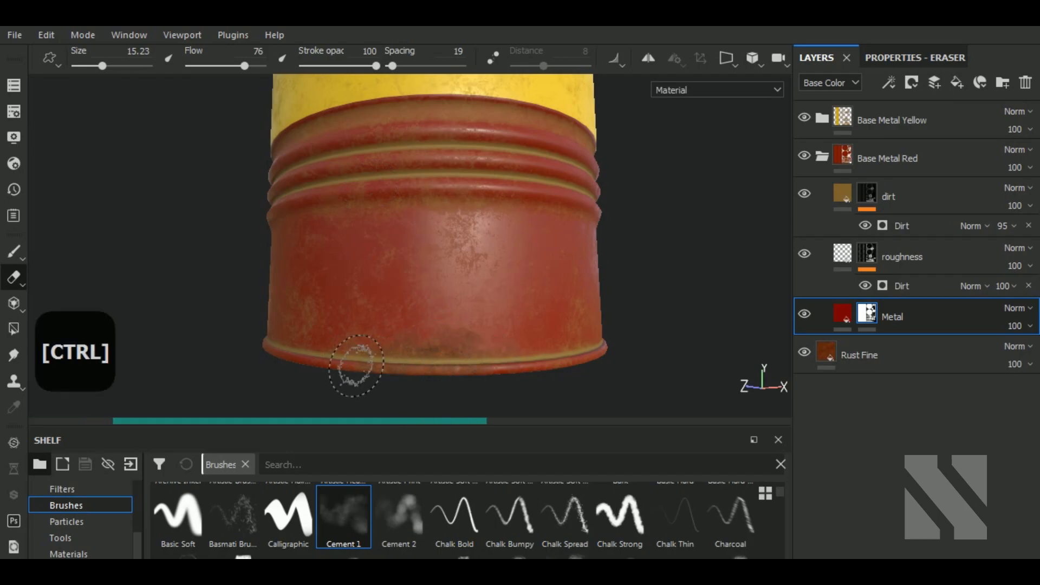
Step: Wear away more of the Metal mask along the barrel's lower rim with the eraser at size 10.91 and flow 95
right_click_drag(585, 369, 130, 204, "ctrl")
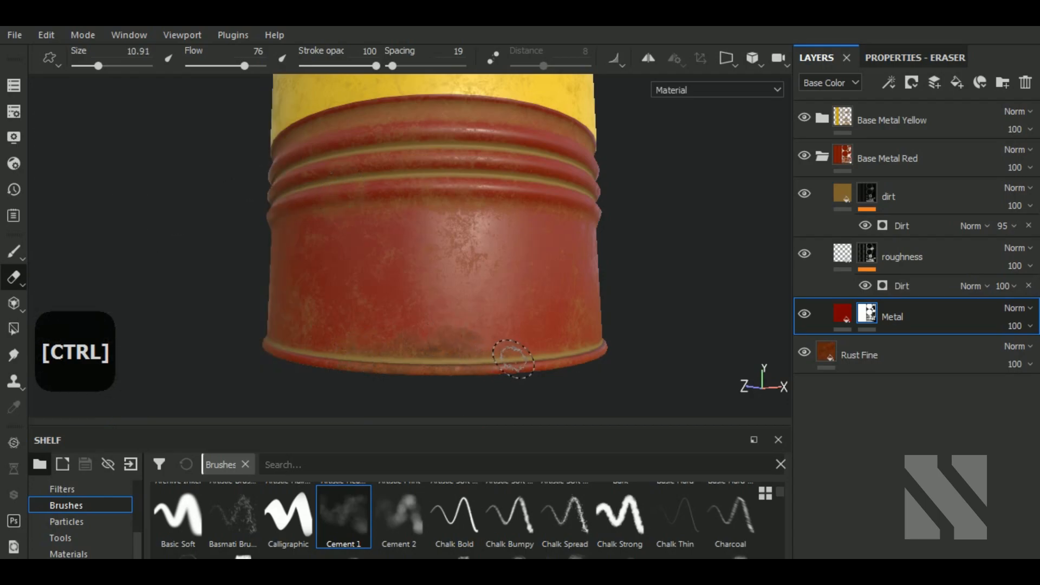
mouse_move(513, 359)
left_mouse_down()
mouse_move(527, 374)
mouse_move(465, 369)
mouse_move(564, 361)
mouse_move(397, 368)
left_mouse_up()
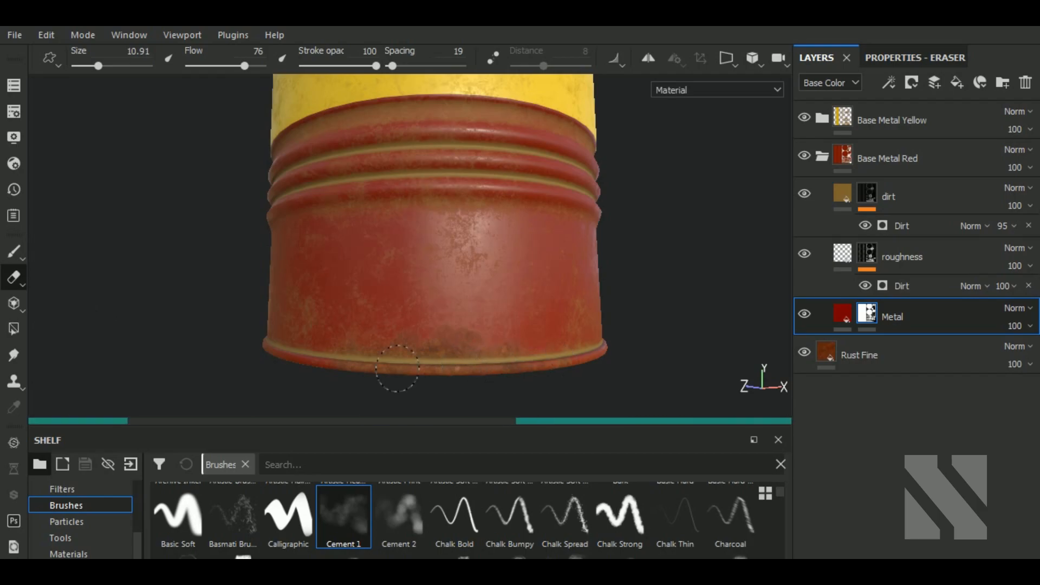
left_click(259, 65)
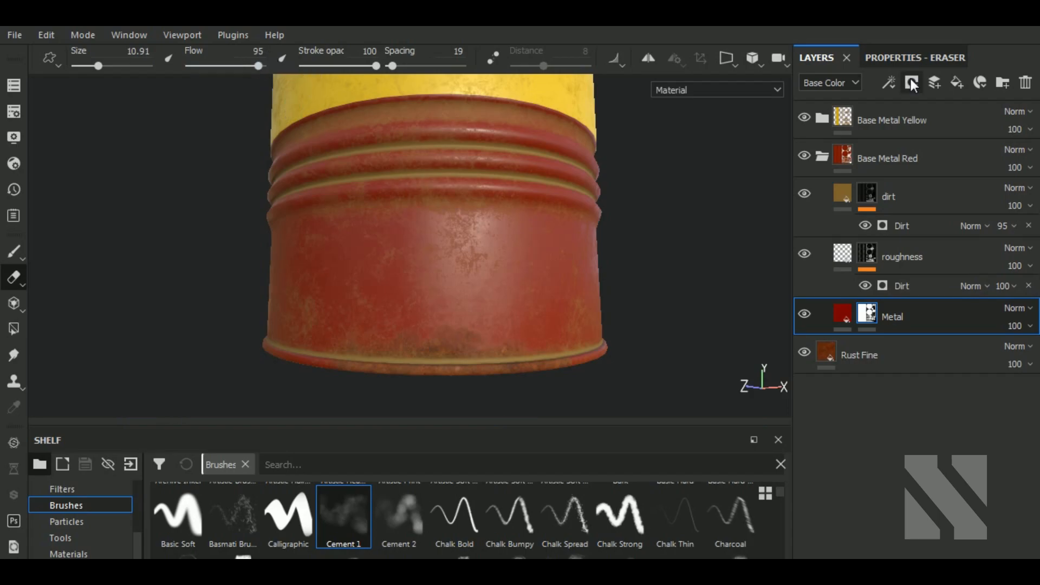
left_click(909, 58)
scroll(906, 404, "down", 8)
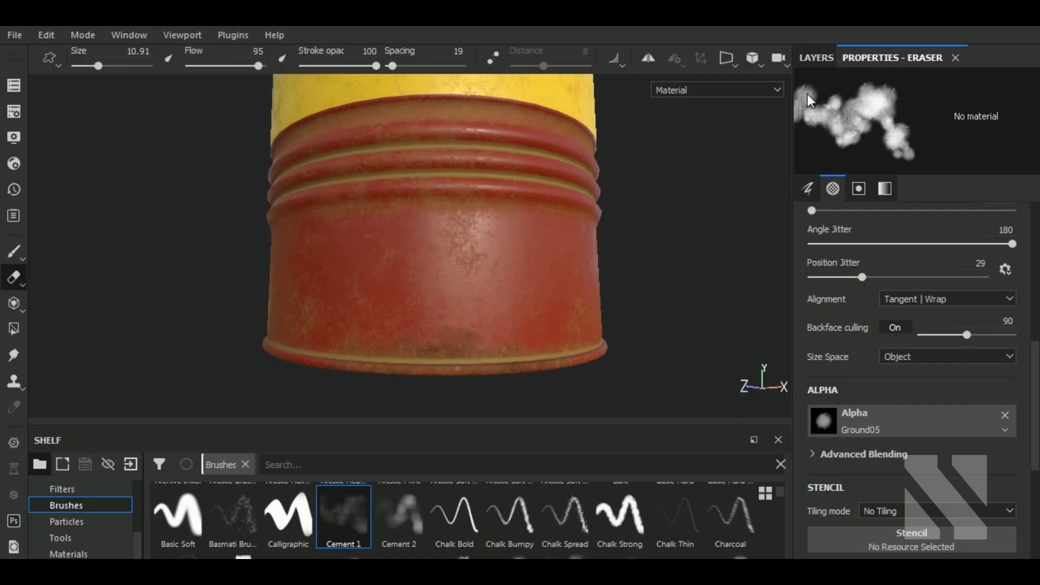
left_click(836, 64)
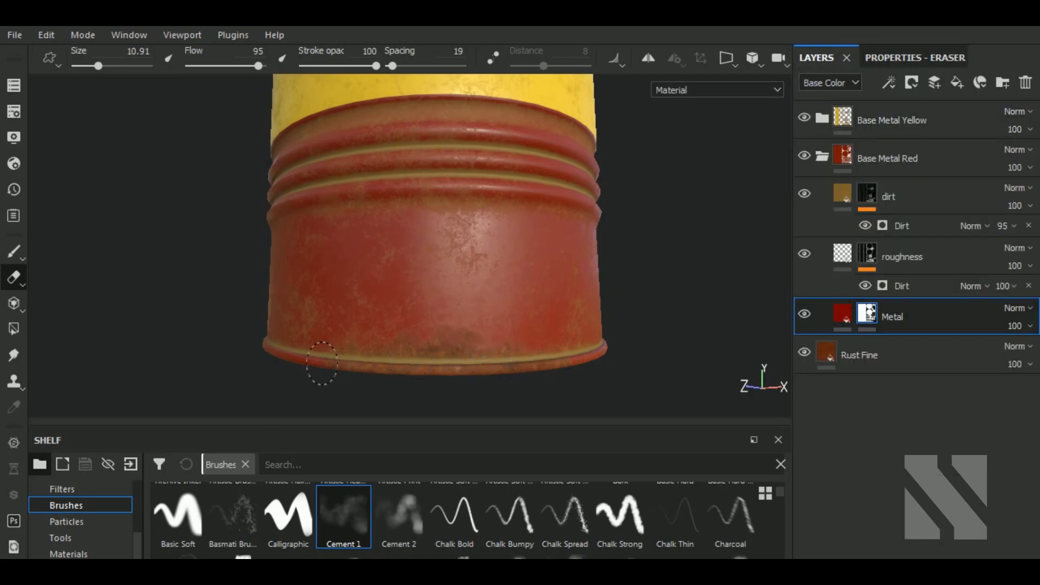
mouse_move(312, 364)
left_mouse_down()
mouse_move(281, 363)
mouse_move(509, 357)
left_mouse_up()
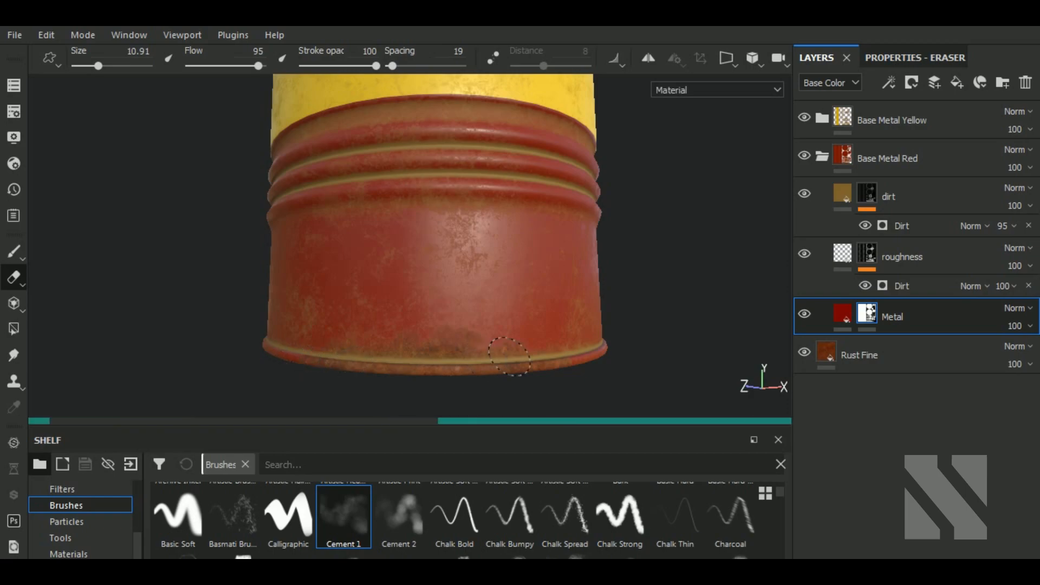
mouse_move(662, 342)
left_mouse_down("alt")
mouse_move(677, 325)
mouse_move(653, 324)
mouse_move(685, 353)
mouse_move(669, 352)
left_mouse_up("alt")
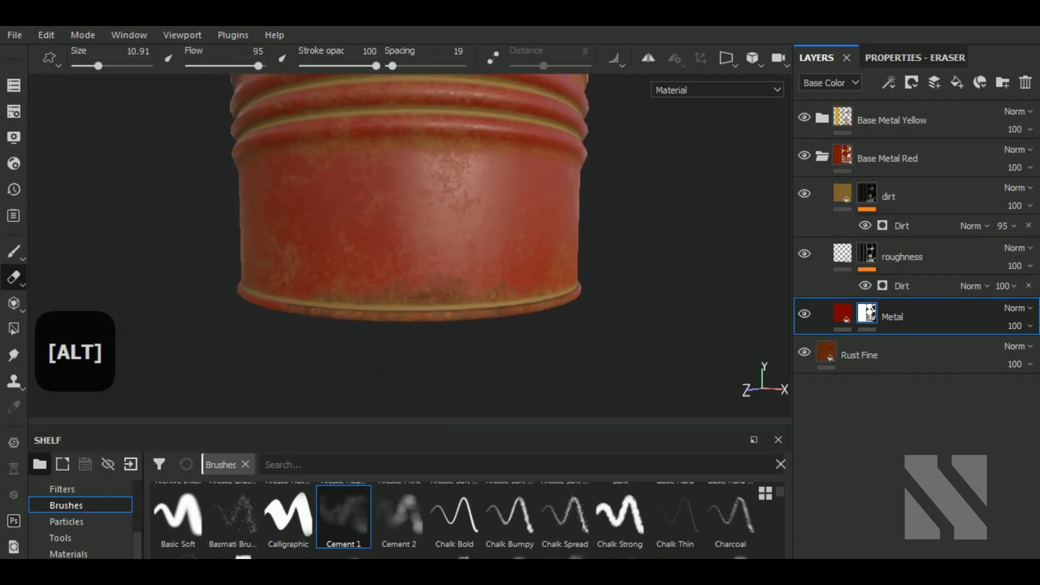
scroll(669, 352, "up", 3)
mouse_move(475, 353)
right_mouse_down("shift")
mouse_move(481, 342)
mouse_move(515, 336)
mouse_move(472, 338)
right_mouse_up("shift")
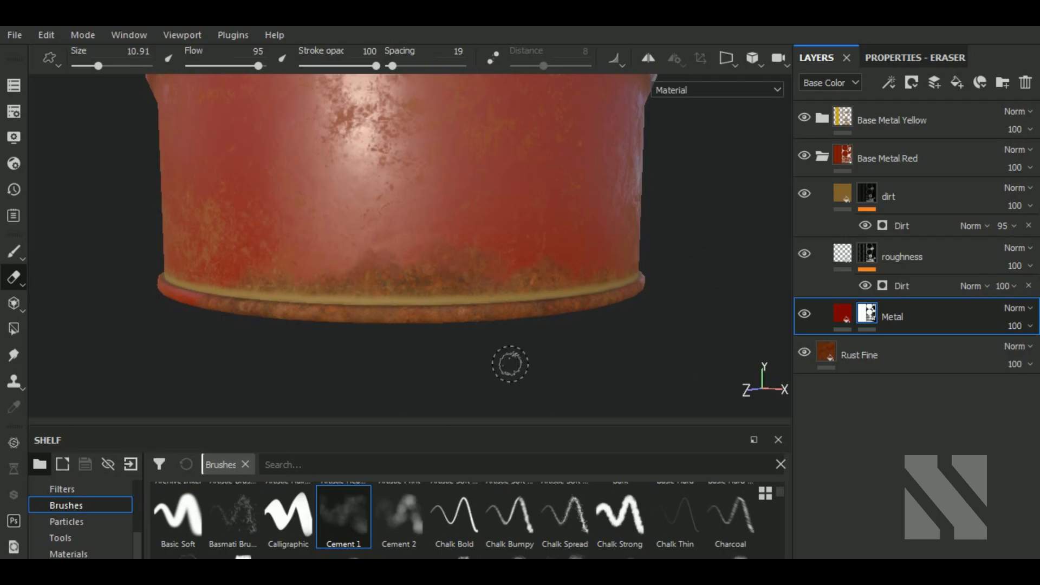
Step: Collapse the Base Metal Red folder, duplicate the Rust Fine layer and place the copy at the top of the layer stack
left_click_drag(632, 336, 572, 369, "alt")
right_click_drag(573, 368, 606, 351, "alt")
left_click(824, 160)
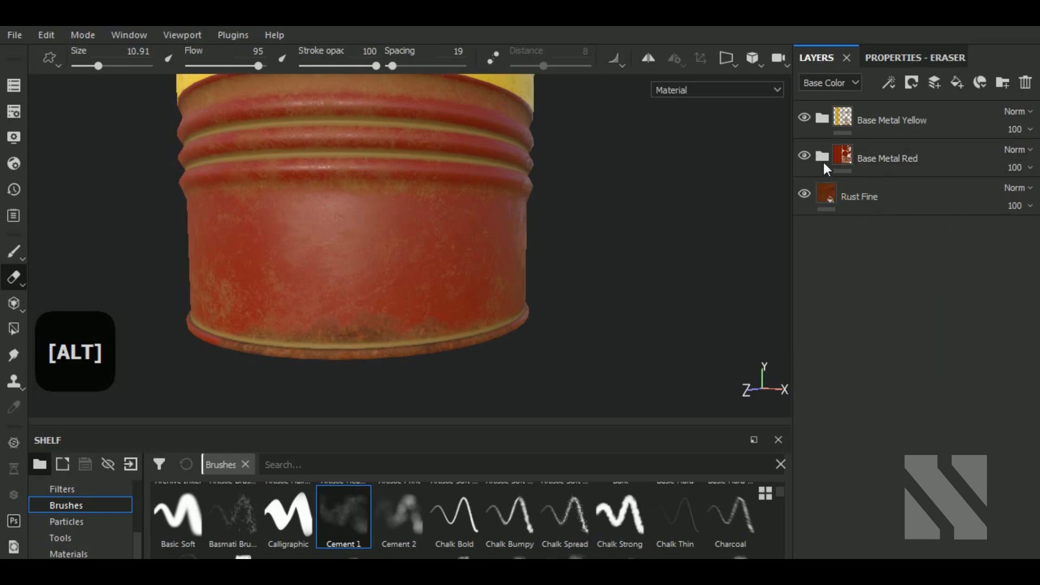
left_click(872, 206)
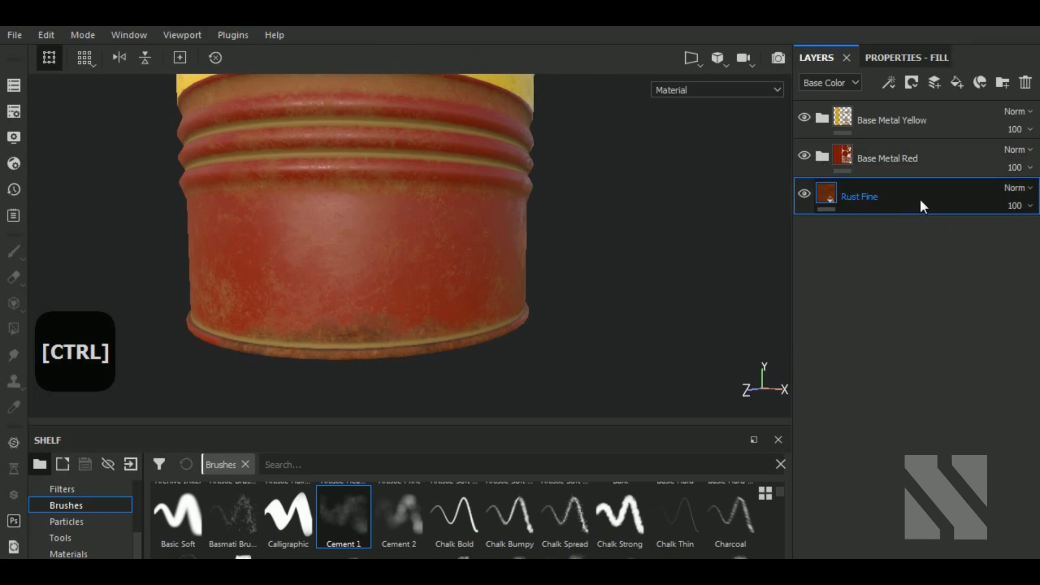
key("ctrl+d")
left_click_drag(892, 196, 986, 106)
Step: Rename the copied rust layer as Rust Fine painted
double_click(874, 118)
left_click(883, 125)
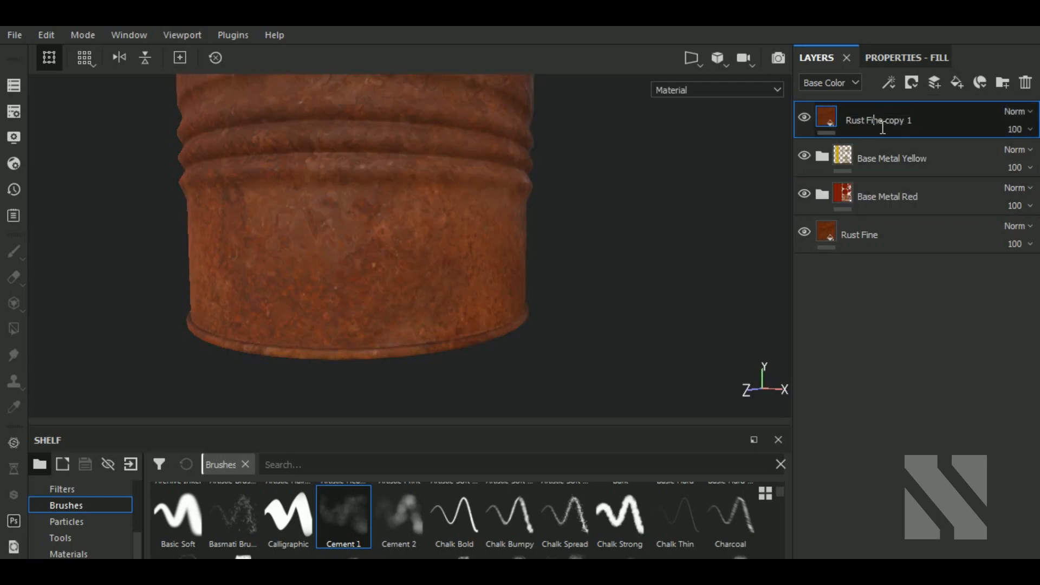
type("painted")
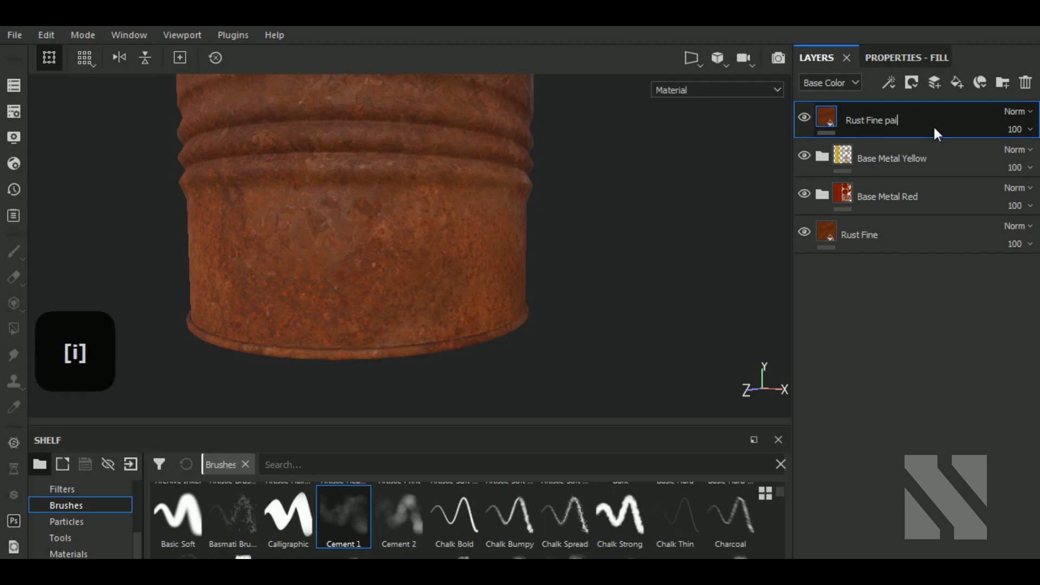
key("Return")
Step: Give the topmost rust layer a black mask and add a fill effect to that mask
left_click(911, 83)
left_click(917, 118)
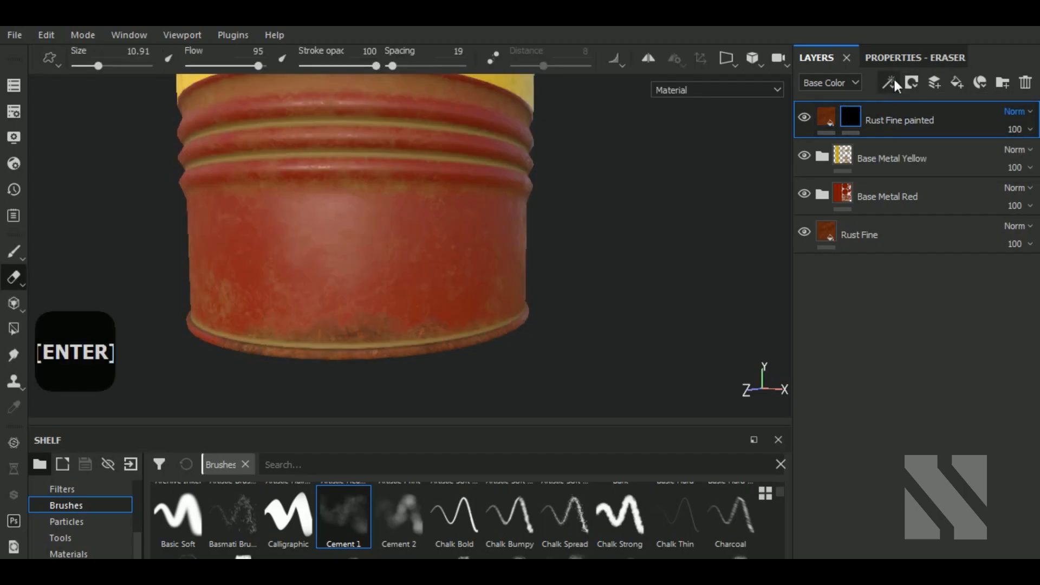
left_click(889, 83)
left_click(912, 141)
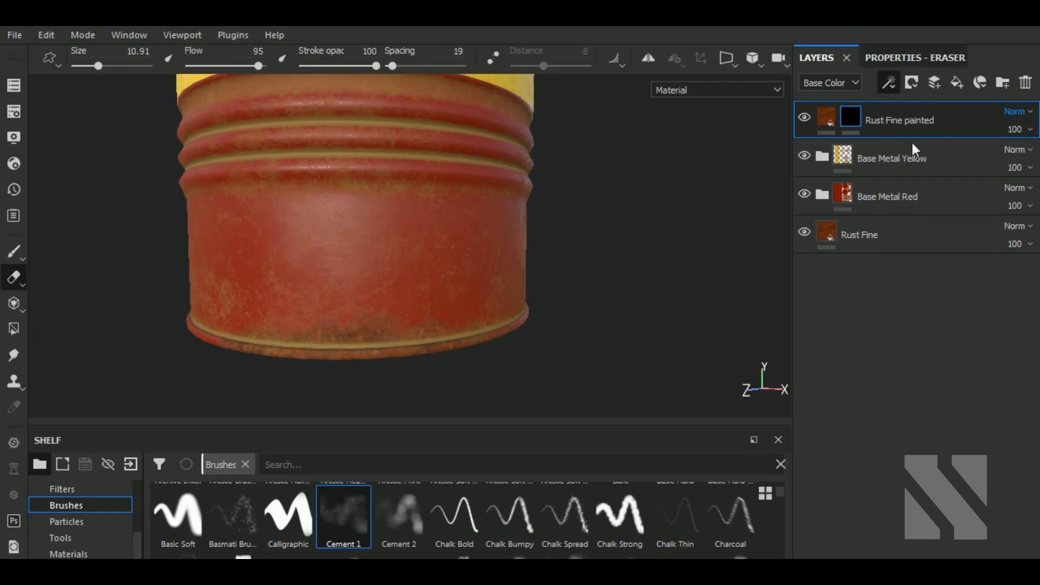
Step: Search the grayscale resources for "grunge con" and assign Grunge Concrete to the mask's fill effect
left_click(889, 62)
left_click(944, 171)
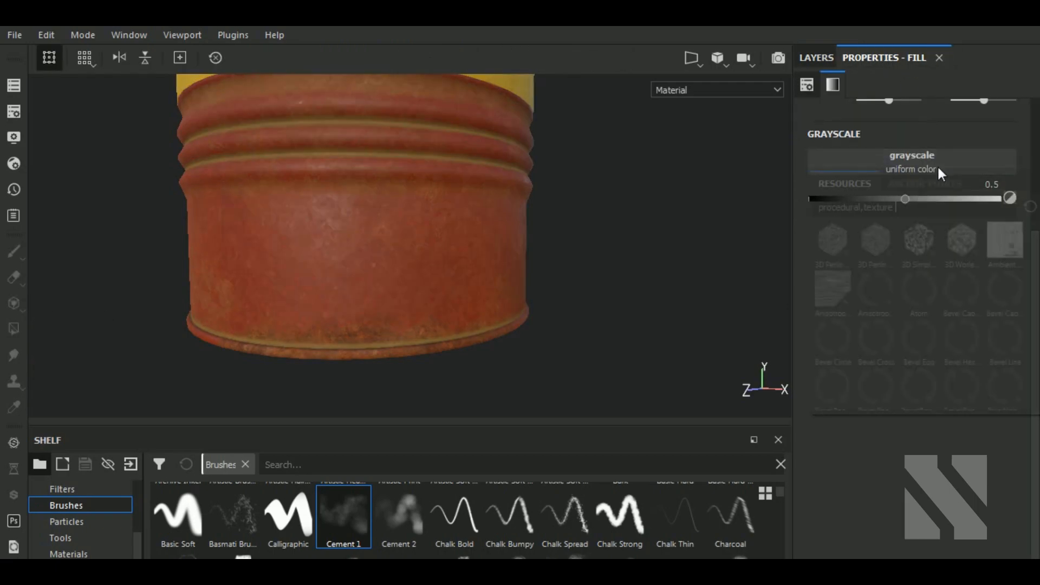
type("grunge")
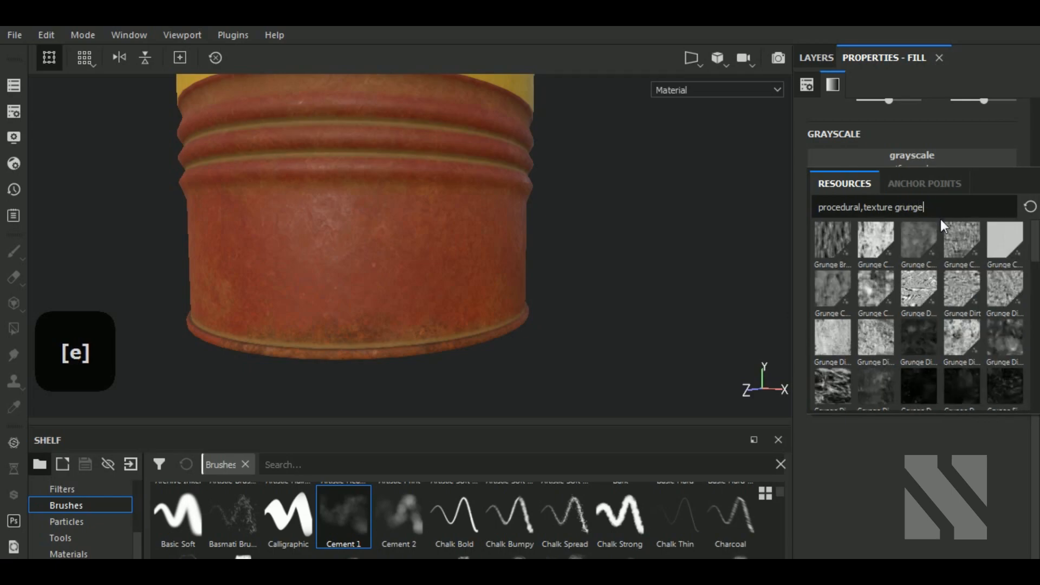
type(" con")
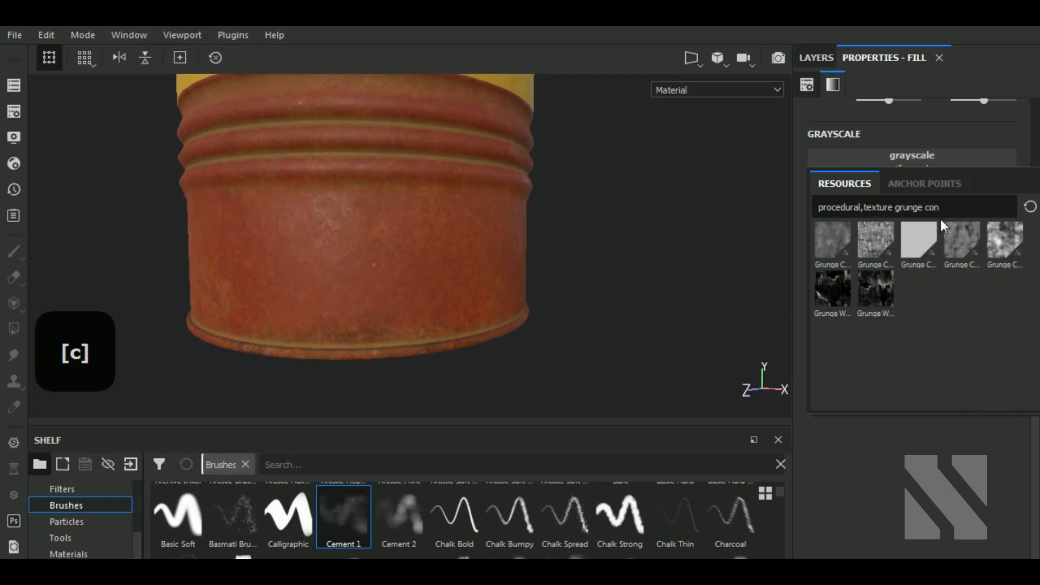
mouse_move(918, 242)
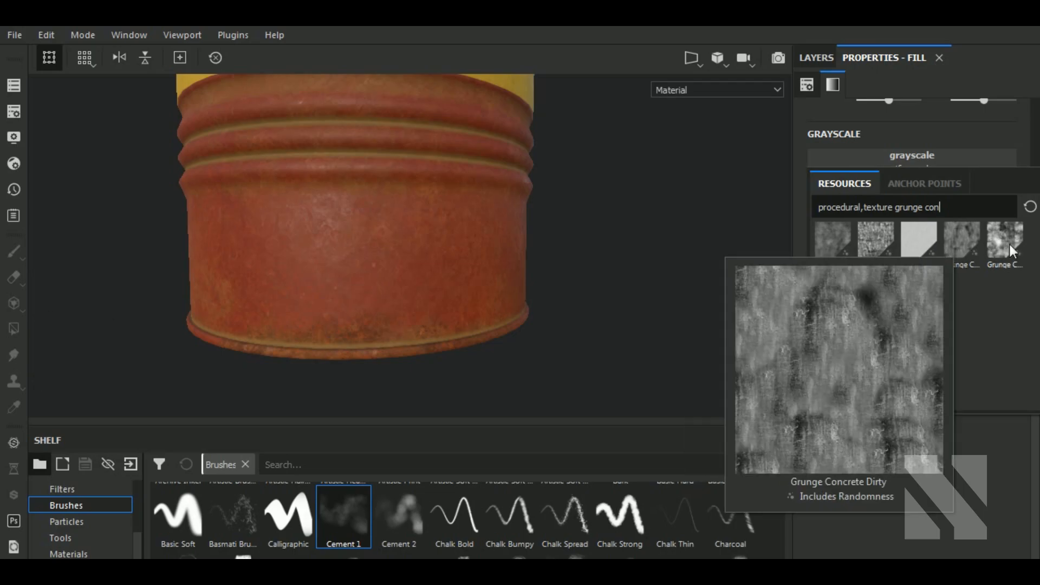
mouse_move(1011, 249)
mouse_move(833, 236)
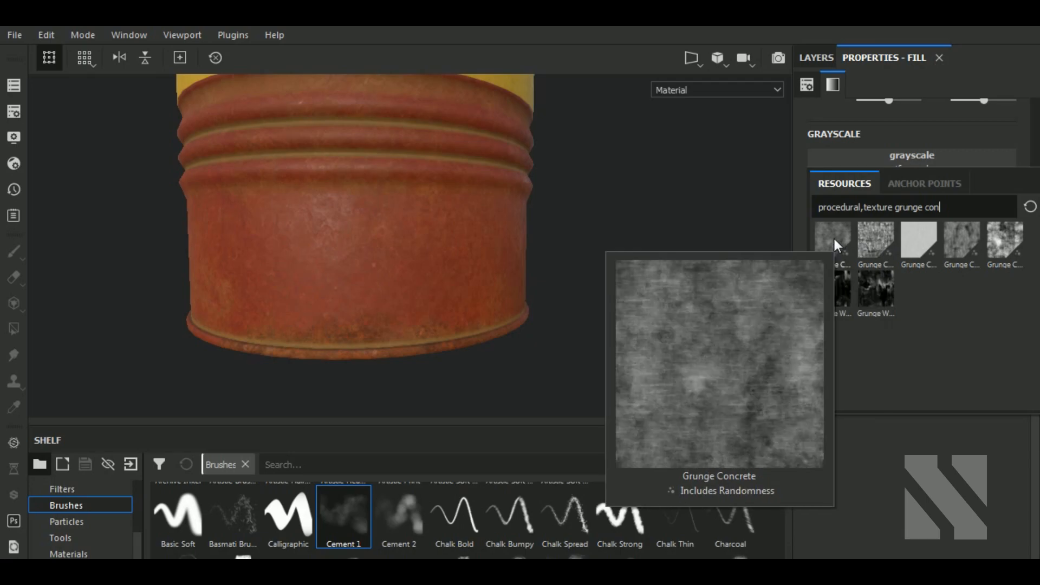
left_click(834, 236)
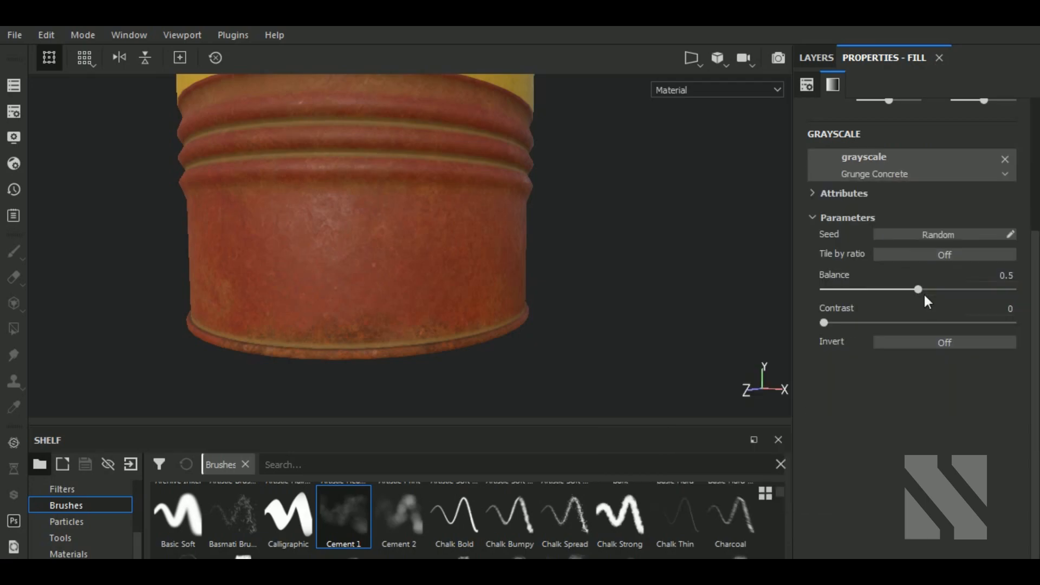
Step: Select the topmost rust layer's mask and reduce the paint brush size to 3.85
middle_click_drag(599, 376, 599, 384, "alt")
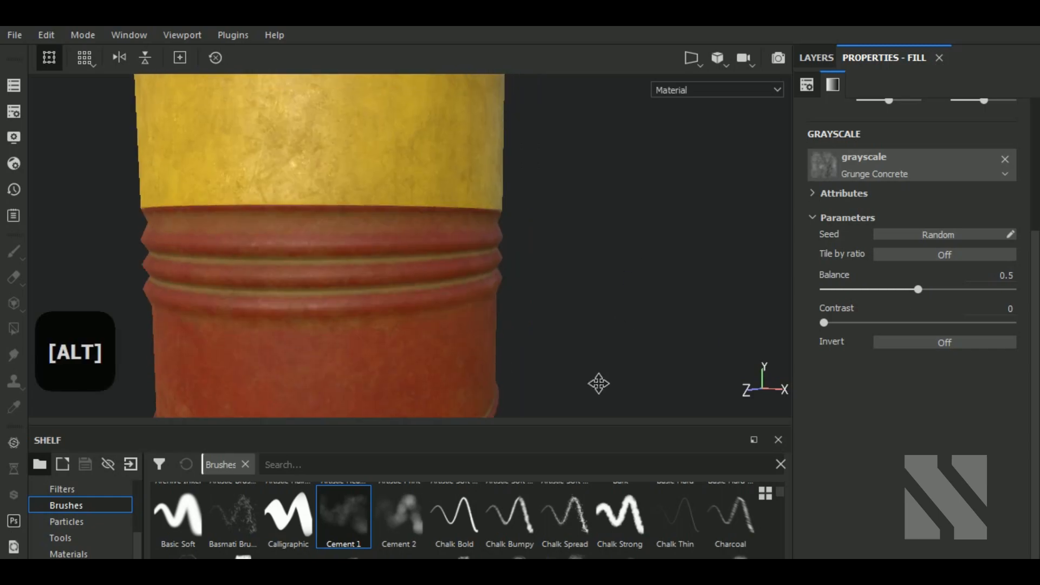
left_click(815, 58)
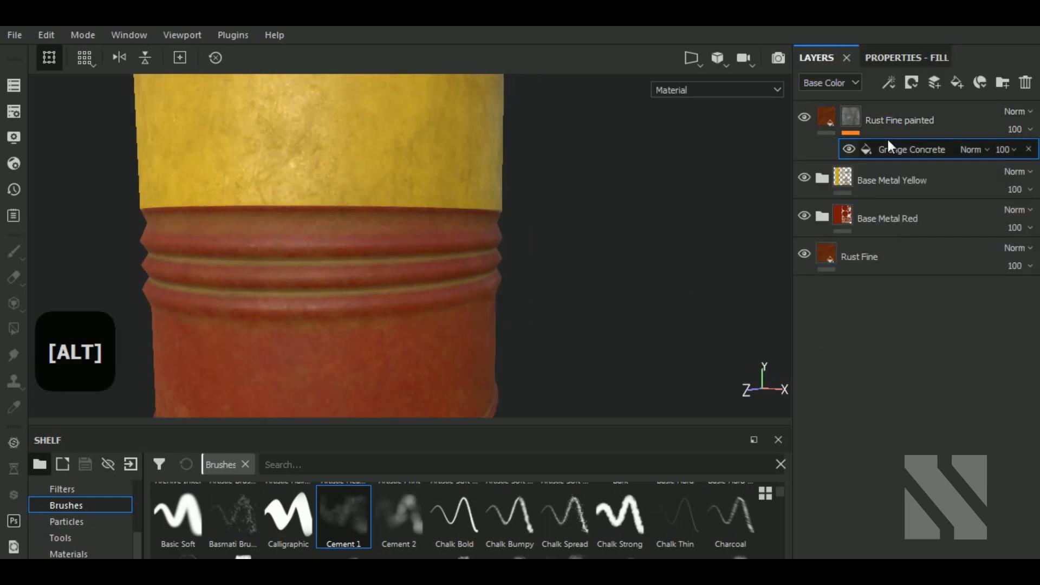
left_click(852, 115)
key("2")
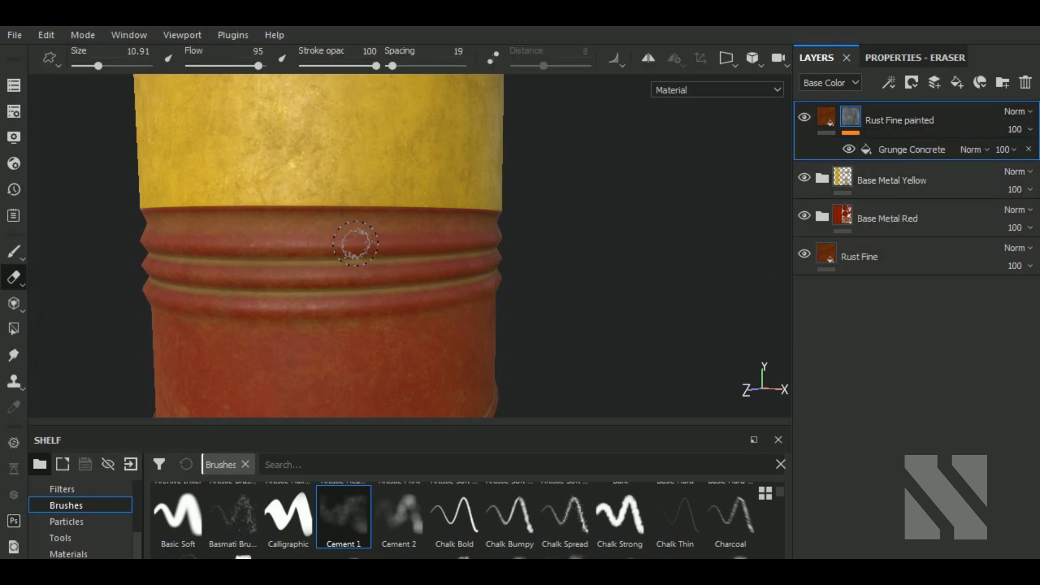
key("1")
right_click_drag(384, 262, 298, 248, "ctrl")
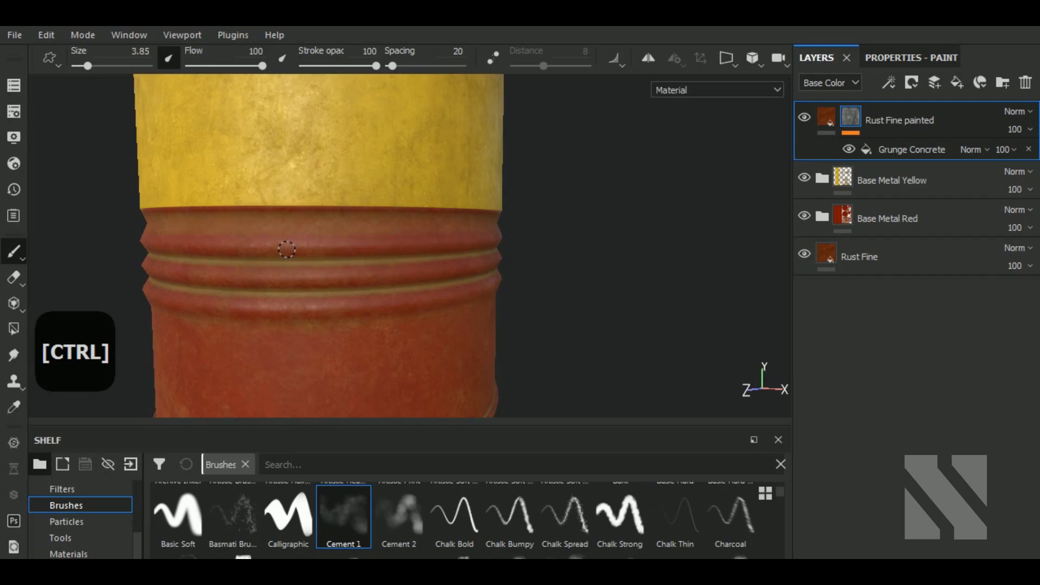
scroll(387, 251, "up", 3)
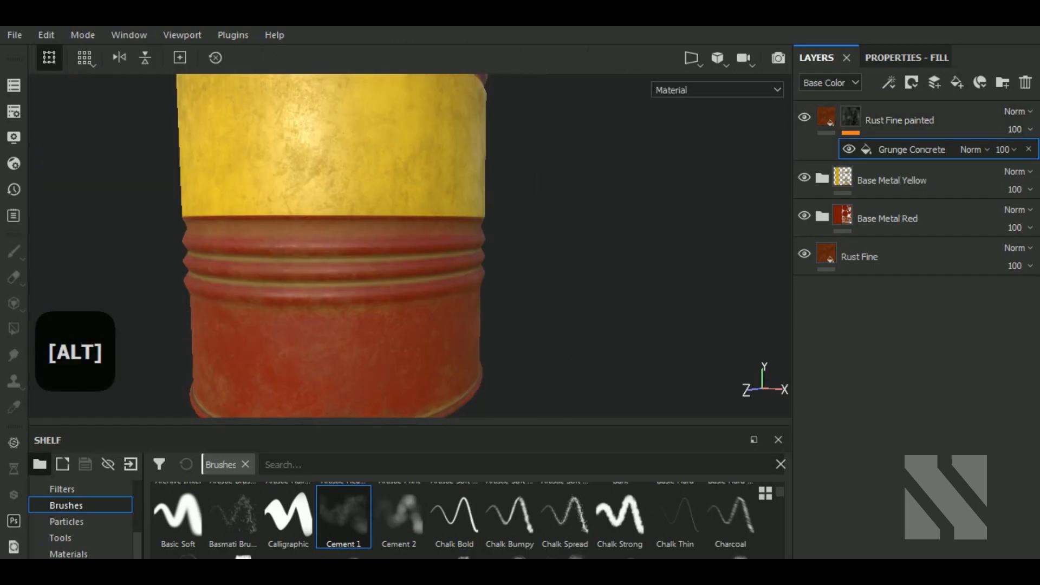
Step: Lower the Grunge Concrete fill's Balance to 0.29
left_click_drag(548, 390, 683, 304, "alt")
left_click(892, 58)
left_click_drag(877, 288, 883, 289)
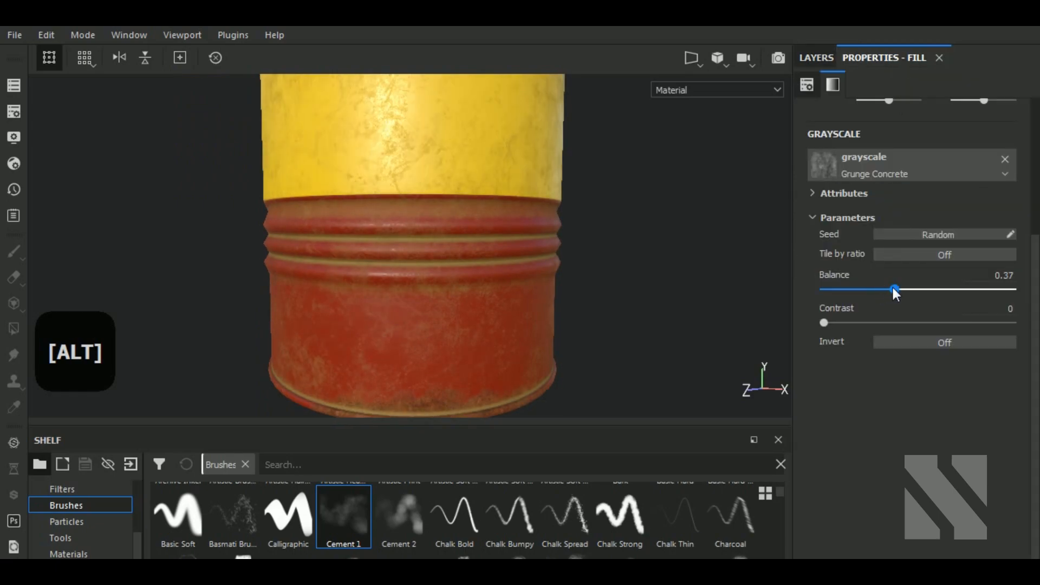
Step: Rename the topmost rust layer as Rust Fine Roughness
left_click(818, 57)
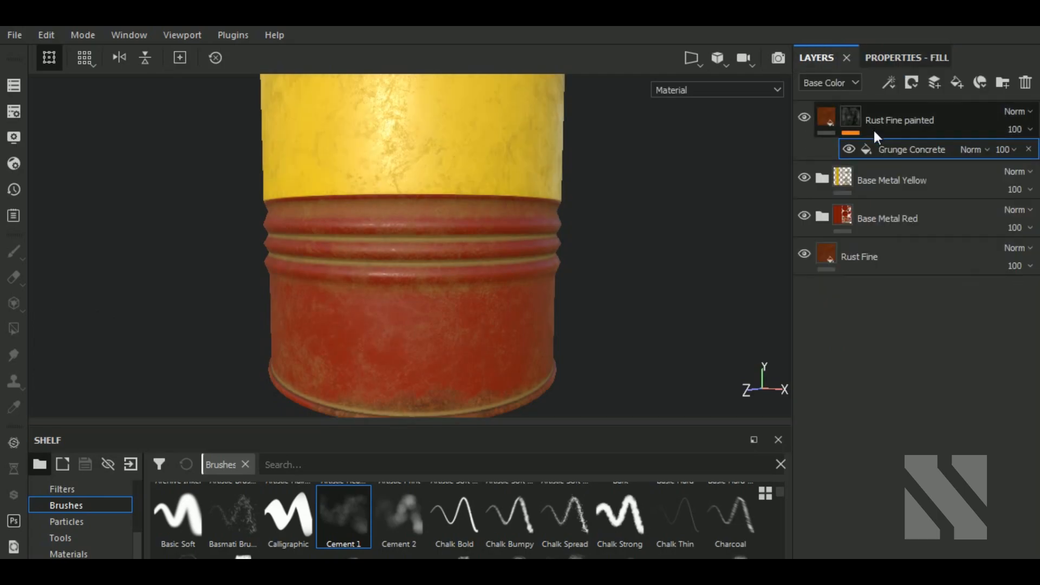
double_click(892, 118)
left_click_drag(909, 120, 965, 129)
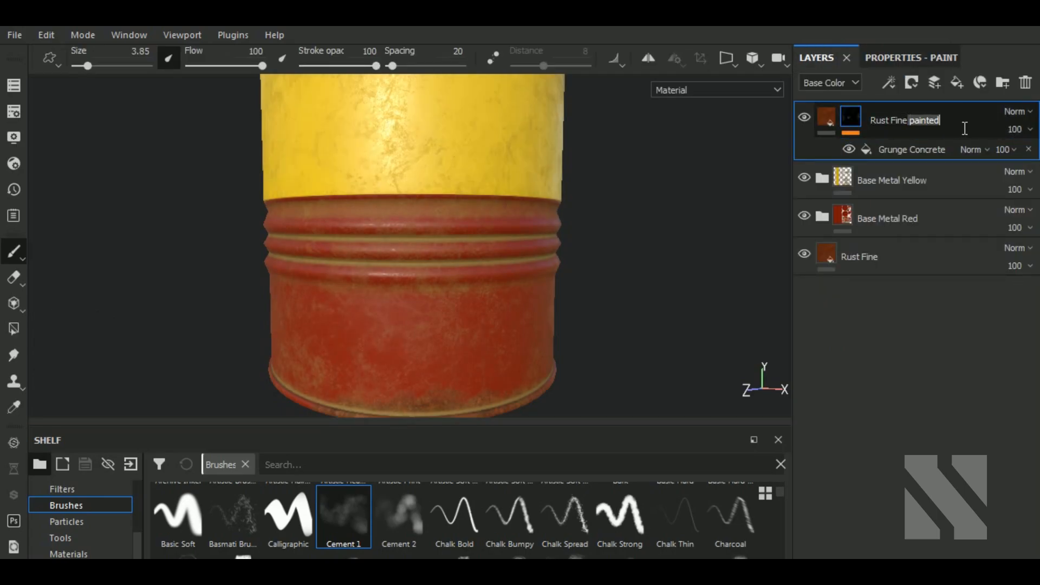
key("BackSpace")
type("Roughness")
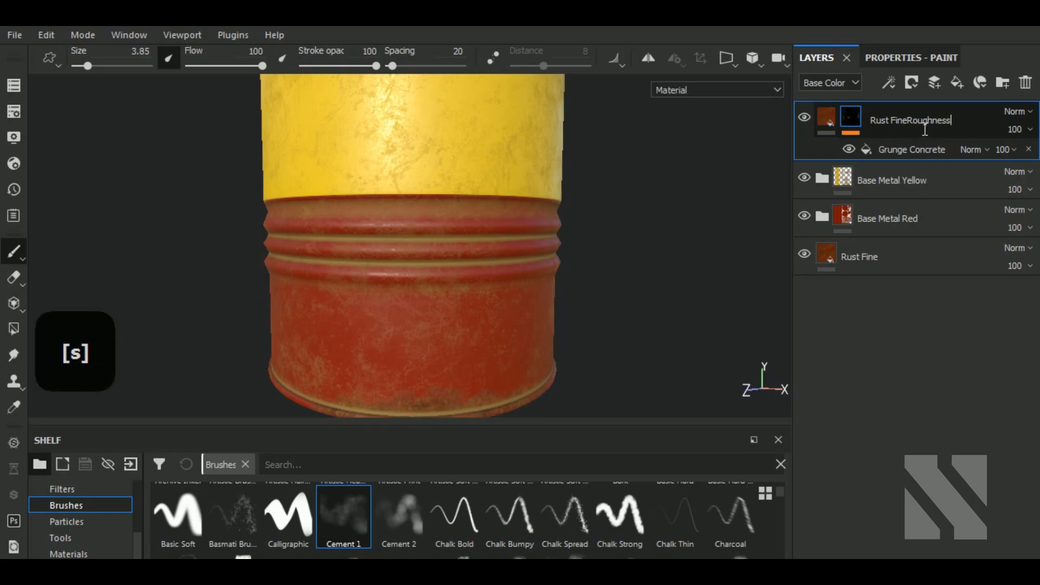
key("Return")
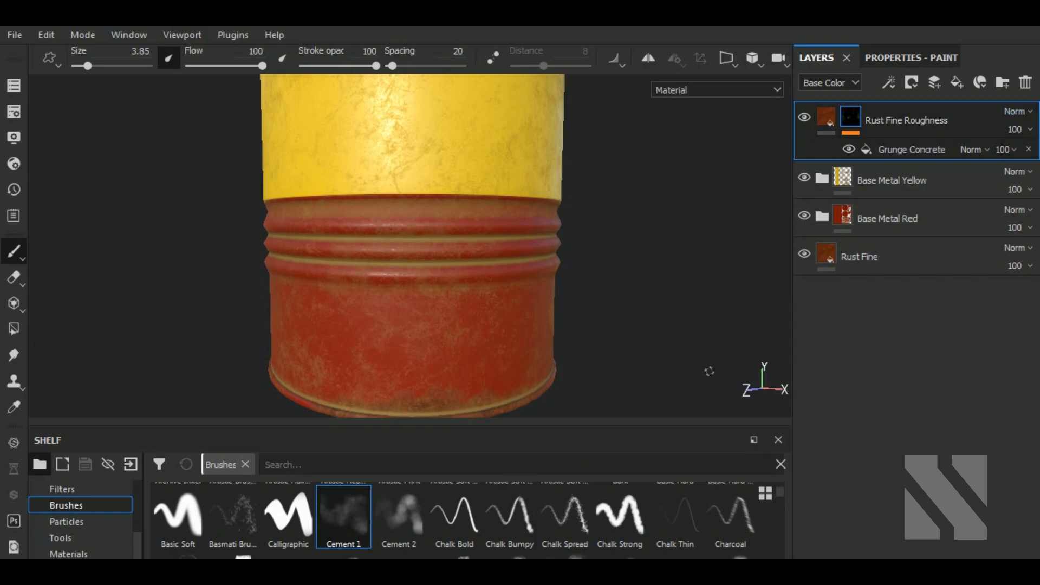
Step: Set the Grunge Concrete fill's Contrast to 0.28
left_click(891, 145)
left_click(899, 56)
left_click(877, 323)
scroll(519, 340, "down", 3)
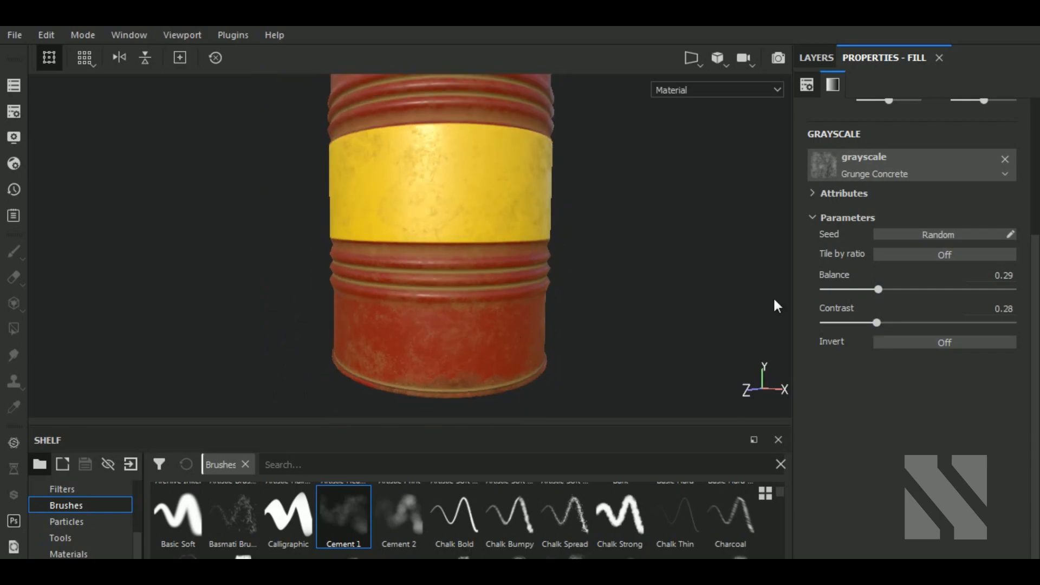
Step: Set the Grunge Concrete fill's Balance to 0.42 and its Contrast to 0.43
left_click(903, 290)
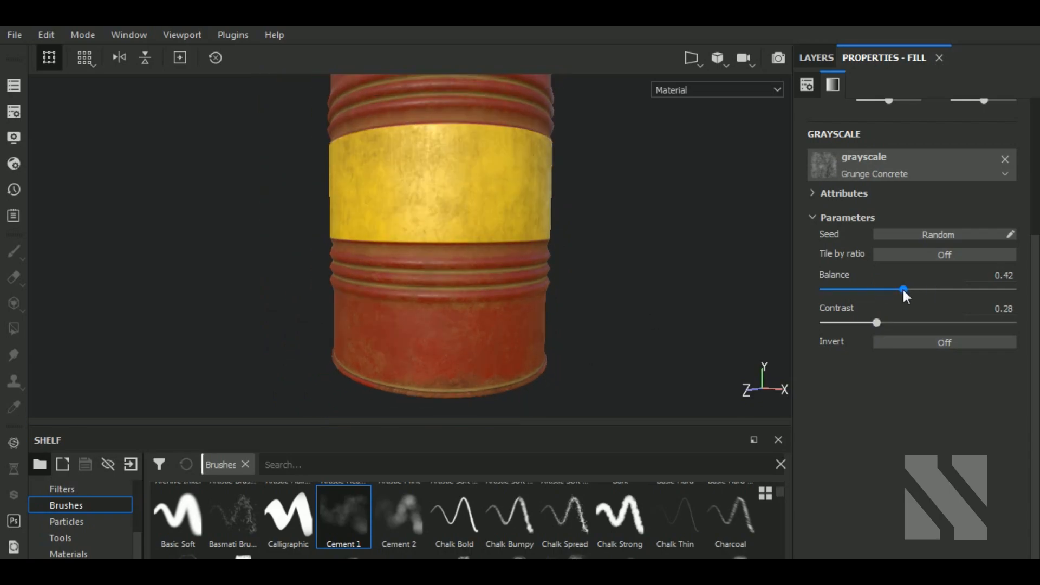
left_click(903, 323)
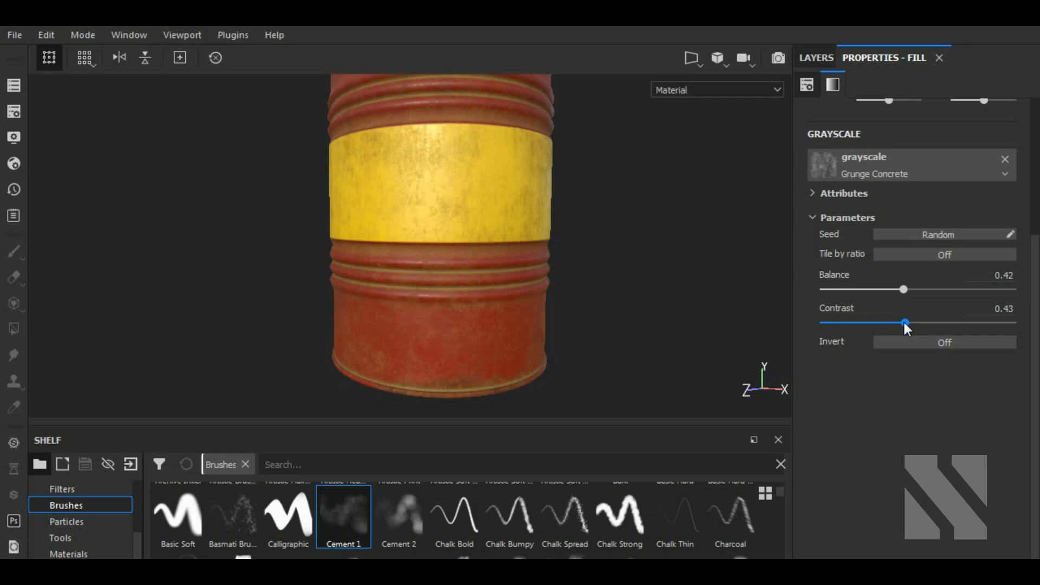
middle_click_drag(571, 278, 554, 348, "alt")
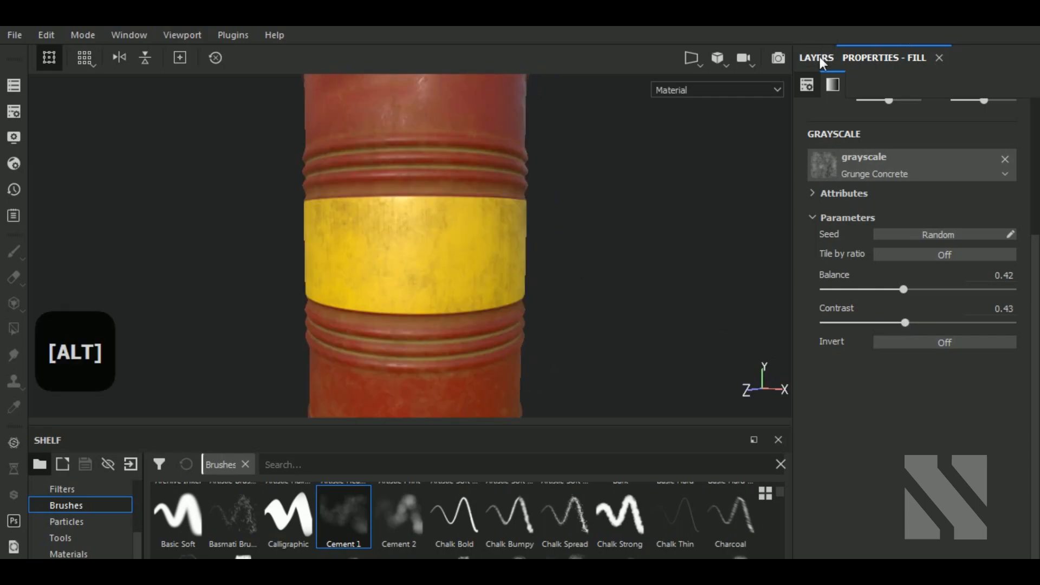
Step: Duplicate the Rust Fine Roughness layer
left_click(821, 57)
left_click(882, 124)
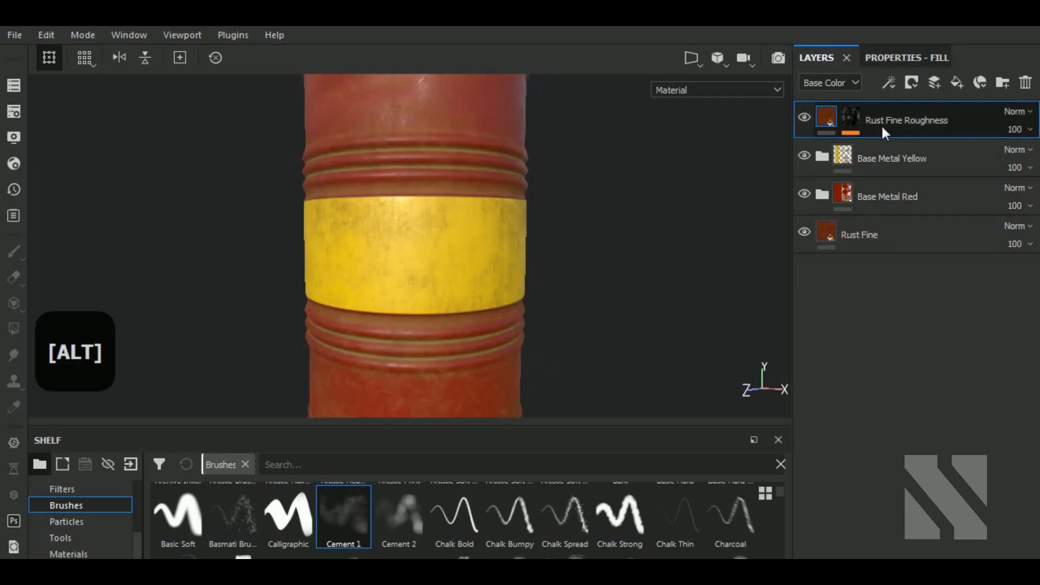
key("ctrl+d")
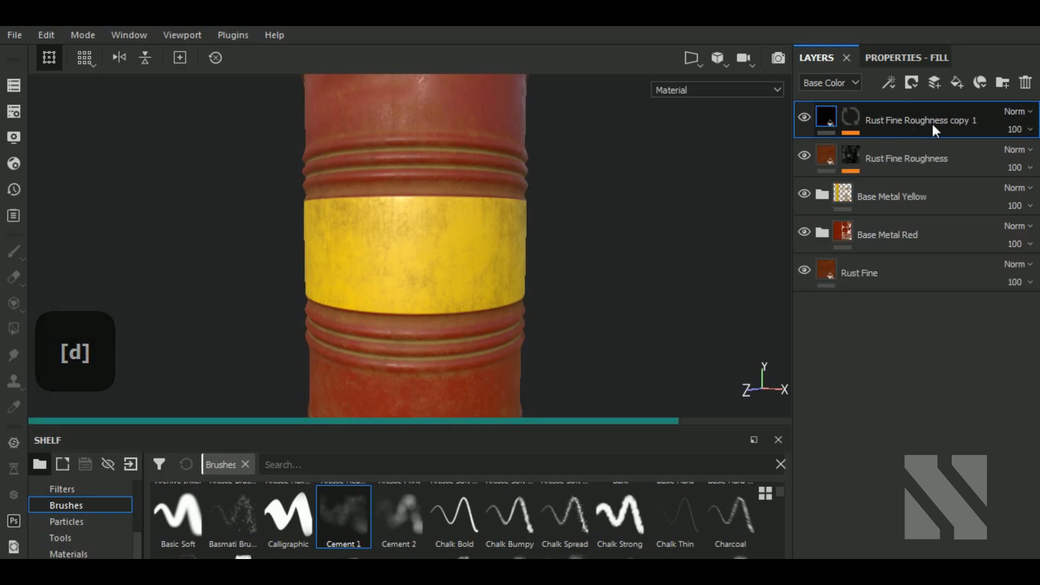
Step: Lighten the original Rust Fine Roughness layer's Rust Color to an orange of RGB 0.683, 0.336, 0.186
left_click(894, 58)
left_click(942, 312)
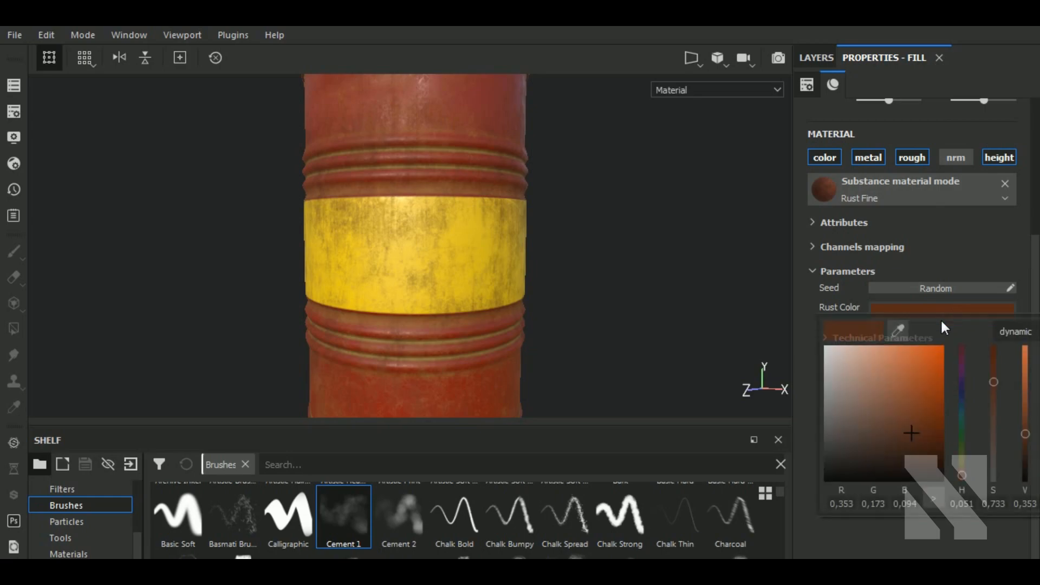
left_click(912, 389)
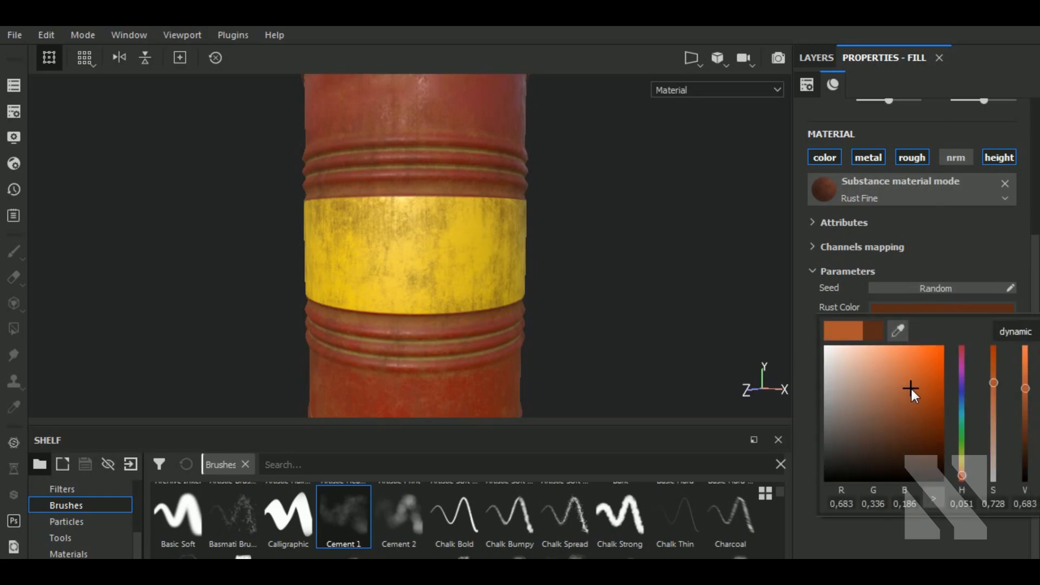
left_click(824, 53)
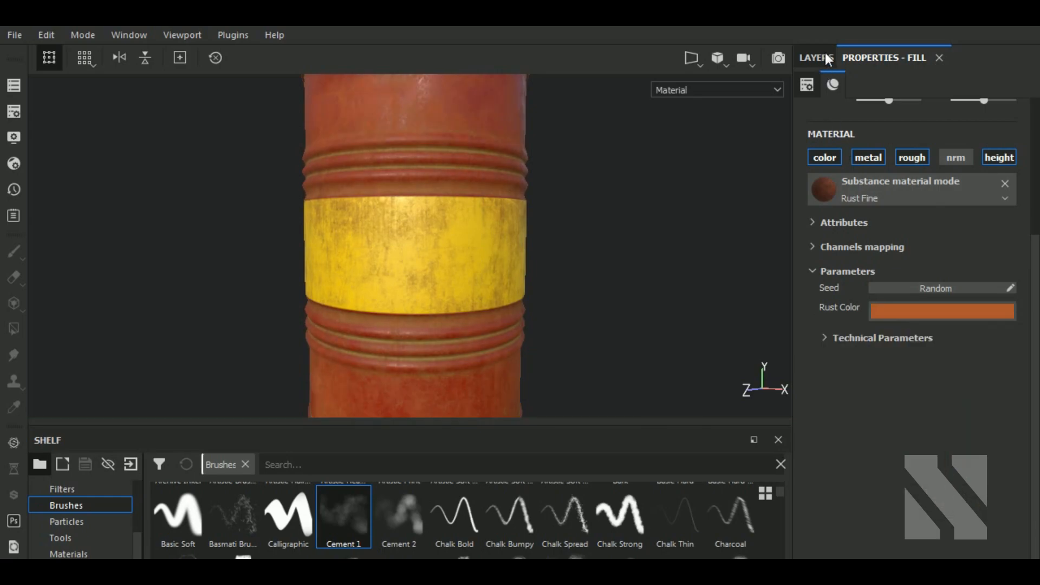
Step: Add a Blur filter above the Grunge Concrete fill in the original Rust Fine Roughness layer's mask
left_click(825, 53)
left_click(857, 172)
left_click(868, 187)
left_click(889, 85)
left_click(916, 196)
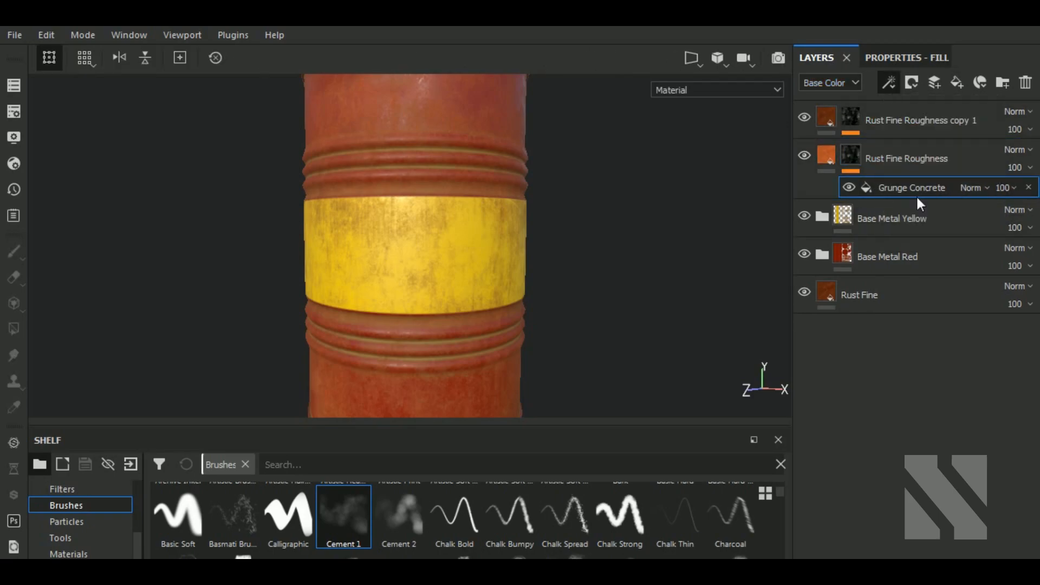
left_click(913, 56)
left_click(905, 112)
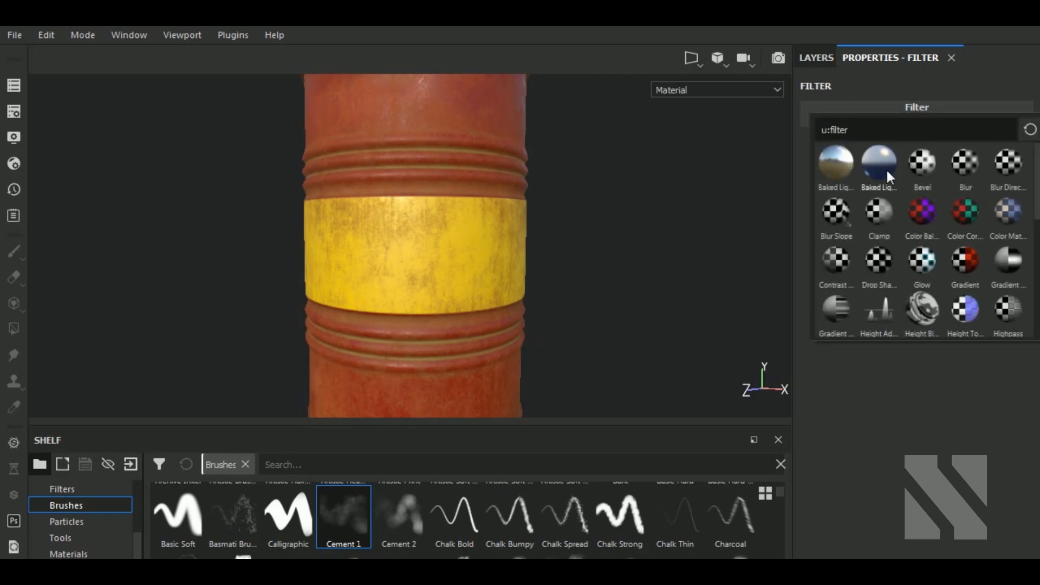
key("Escape")
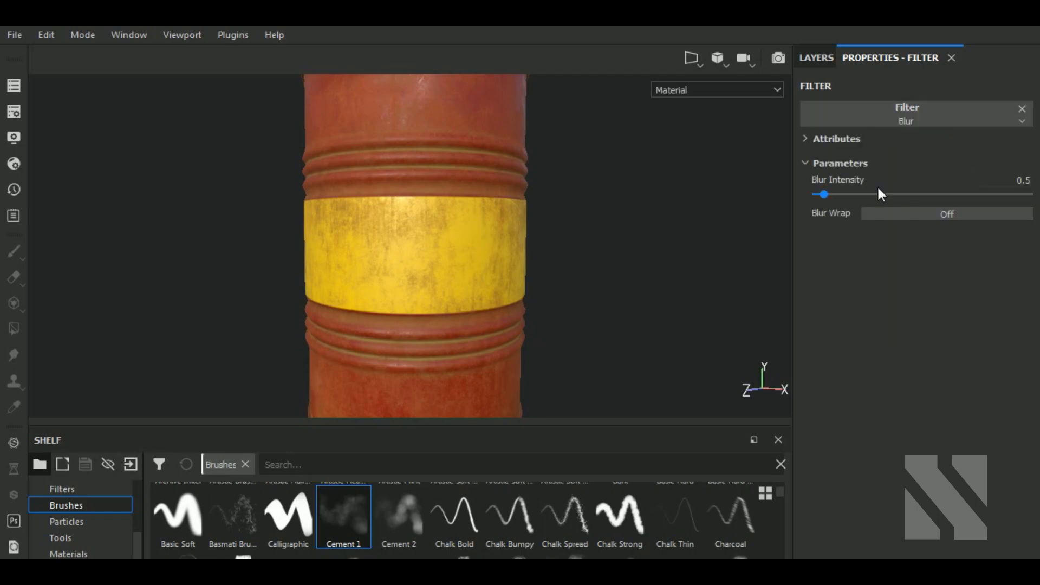
Step: Raise the Blur filter's intensity slightly above 0.5 and hide the filter
left_click(836, 193)
left_click(840, 193)
left_click(820, 58)
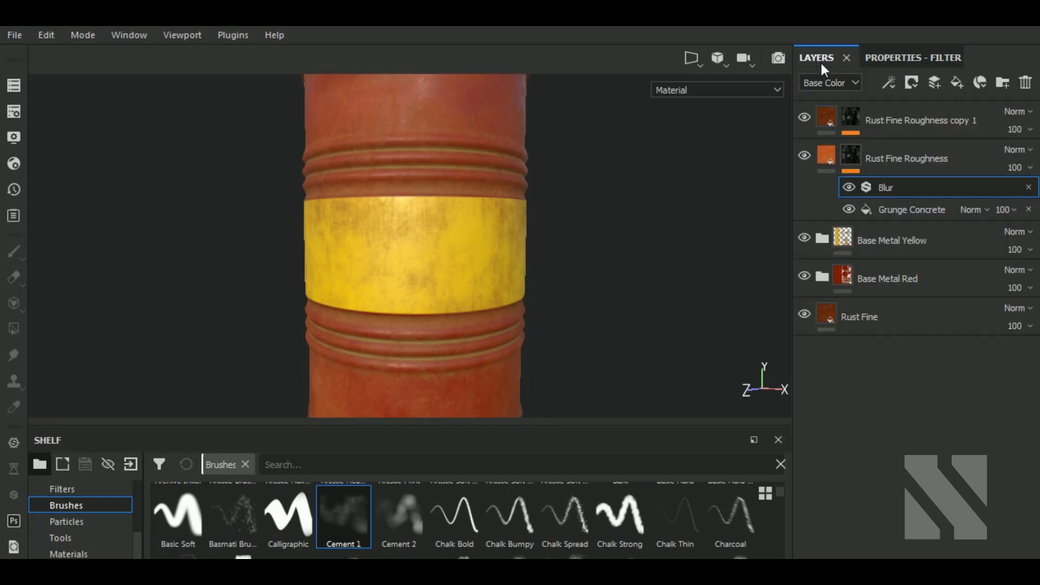
left_click(850, 190)
Step: Set the Grunge Concrete fill in the Rust Fine Roughness copy 1 mask to Balance 0.5 and Contrast 0.8
left_click(850, 122)
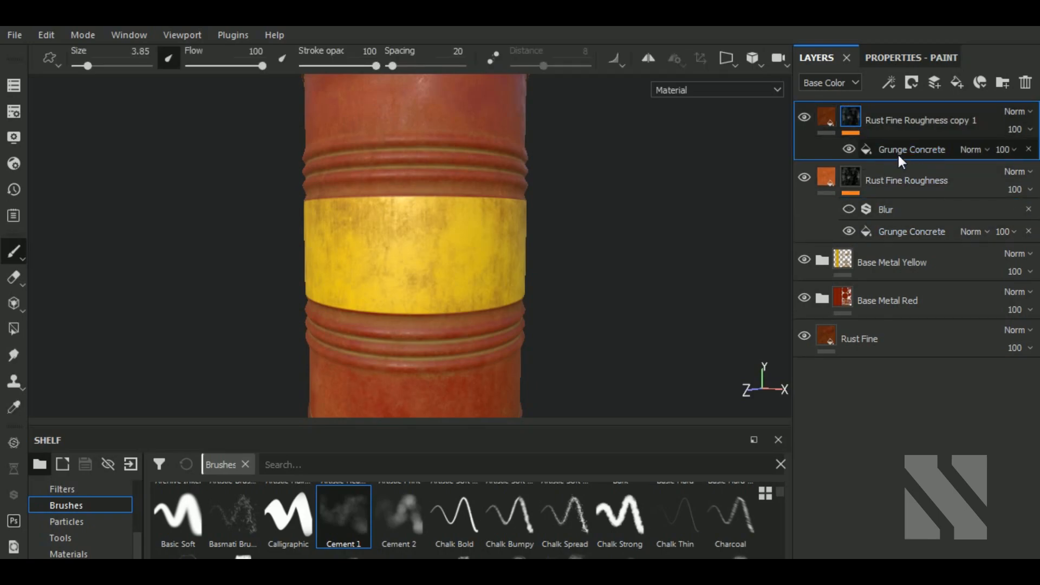
left_click(900, 156)
left_click(893, 58)
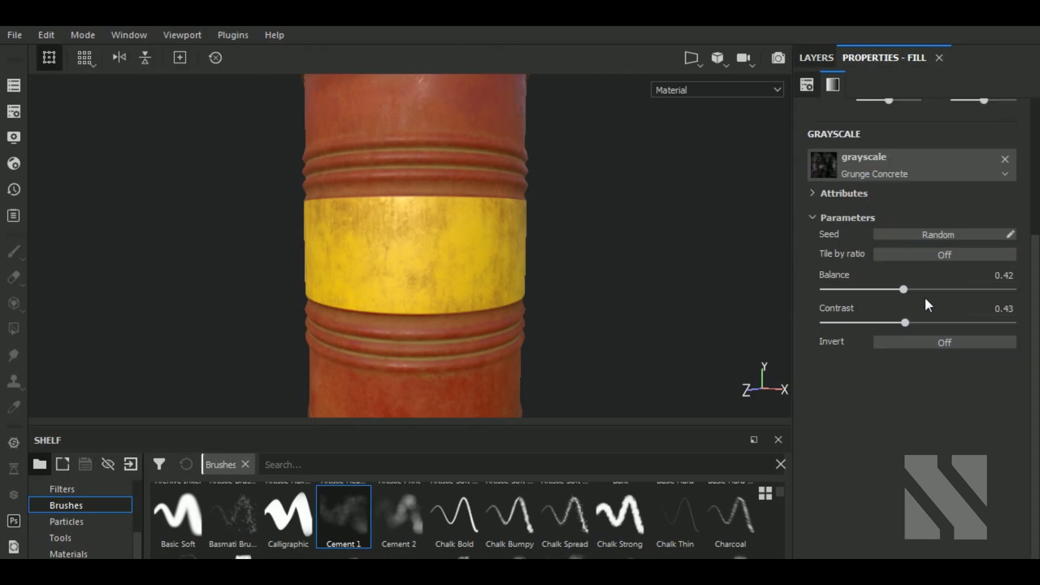
left_click(883, 290)
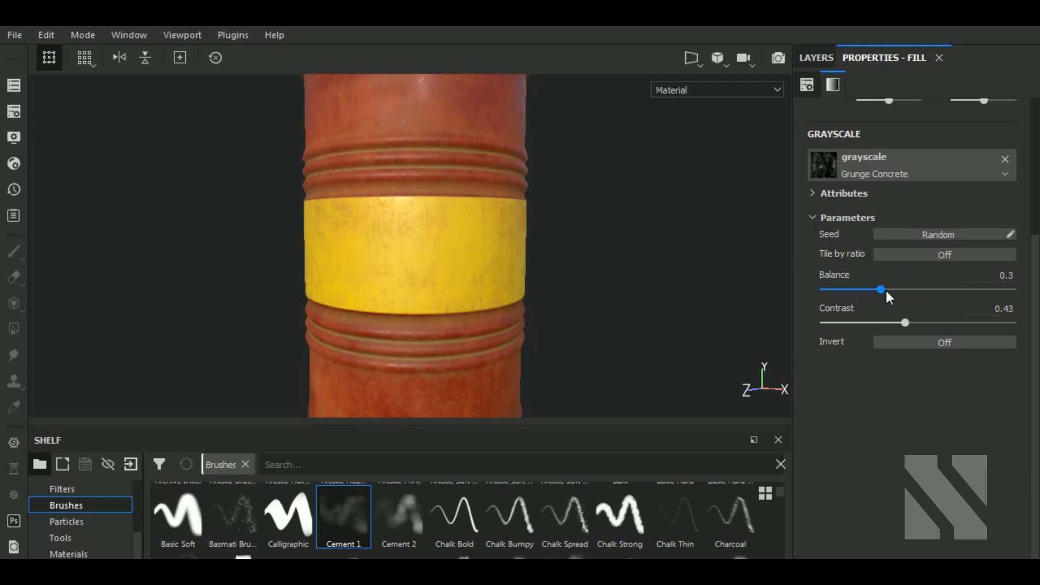
left_click(969, 322)
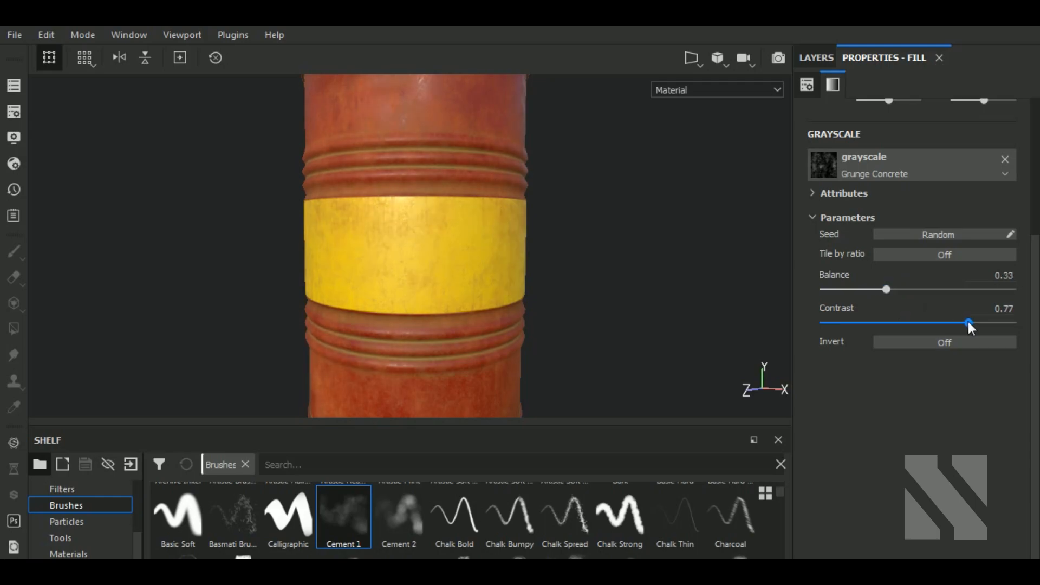
left_click(923, 290)
left_click(989, 323)
left_click_drag(574, 306, 591, 276, "alt")
left_click(908, 290)
left_click_drag(910, 290, 918, 290)
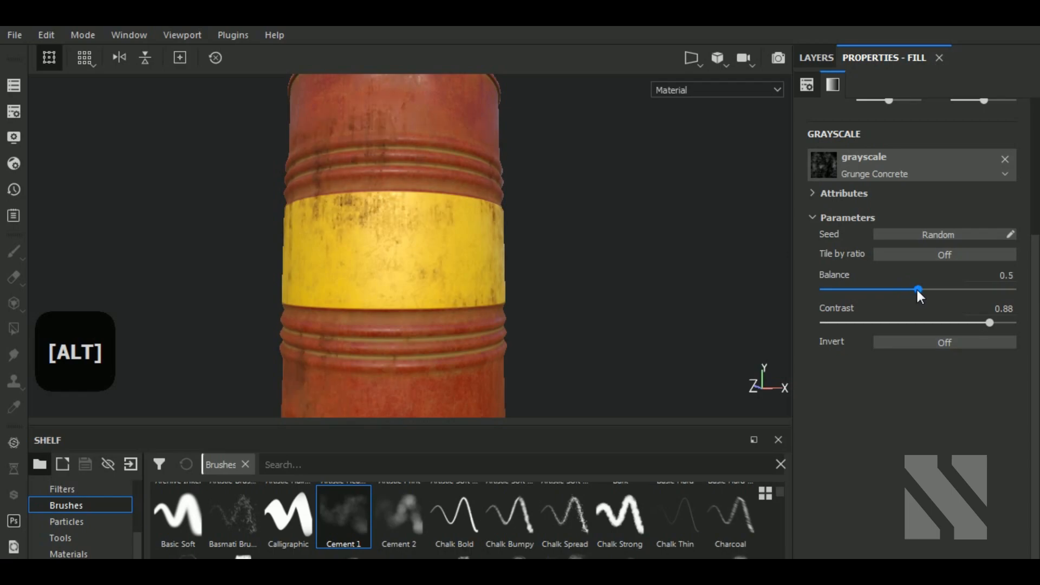
left_click(955, 323)
left_click(966, 323)
left_click(975, 323)
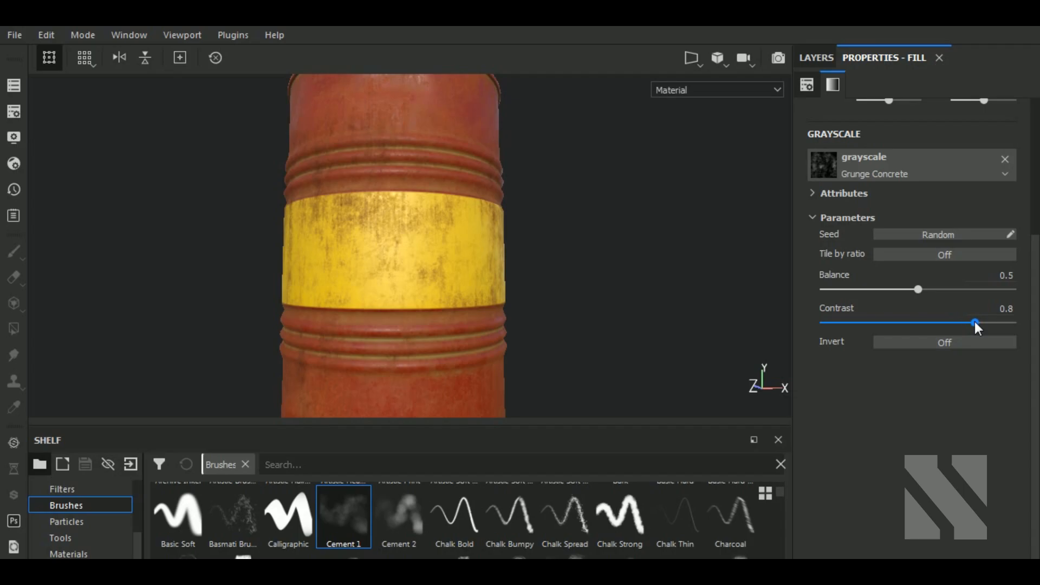
Step: Match the Grunge Concrete fill in the original Rust Fine Roughness mask with Balance 0.5 and Contrast 0.8
left_click(821, 60)
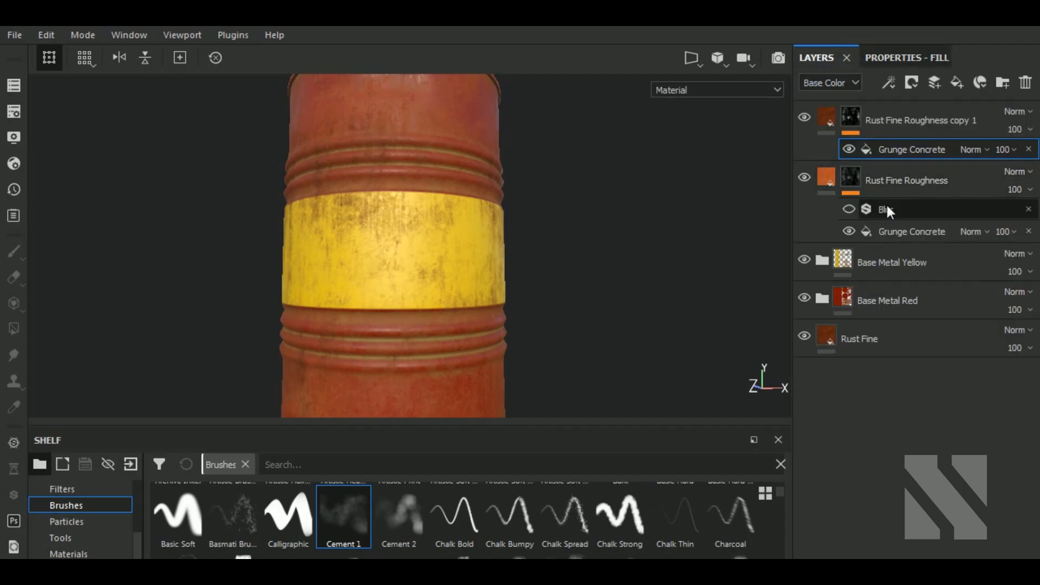
left_click(899, 60)
left_click(1004, 276)
type("0.5")
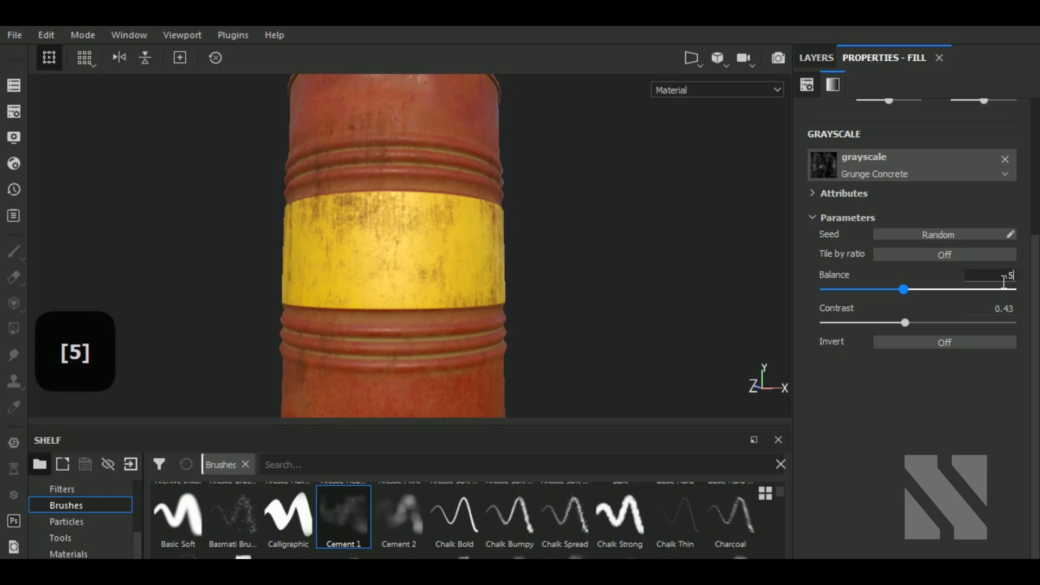
left_click(1004, 309)
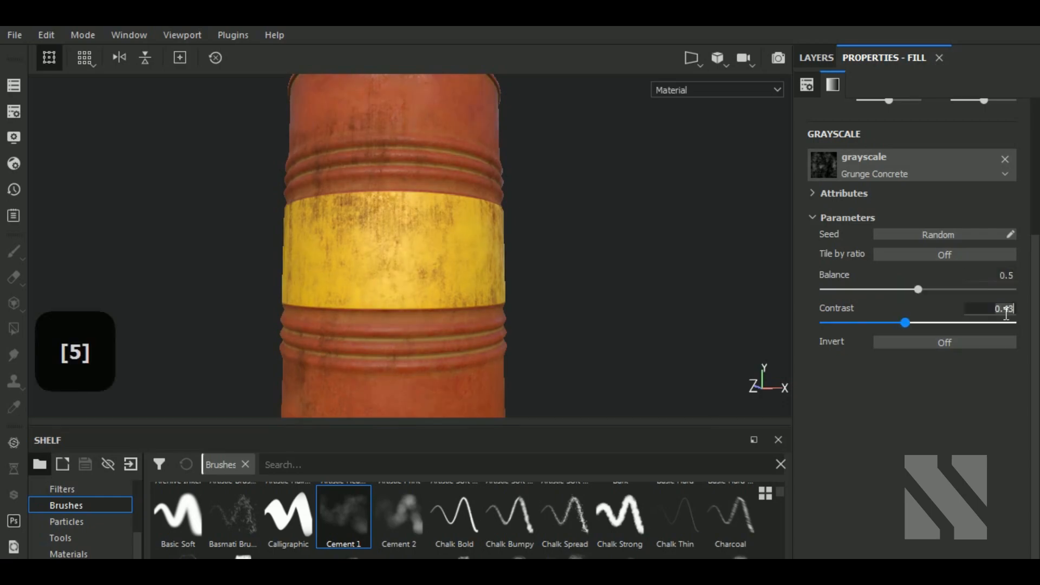
key("Return")
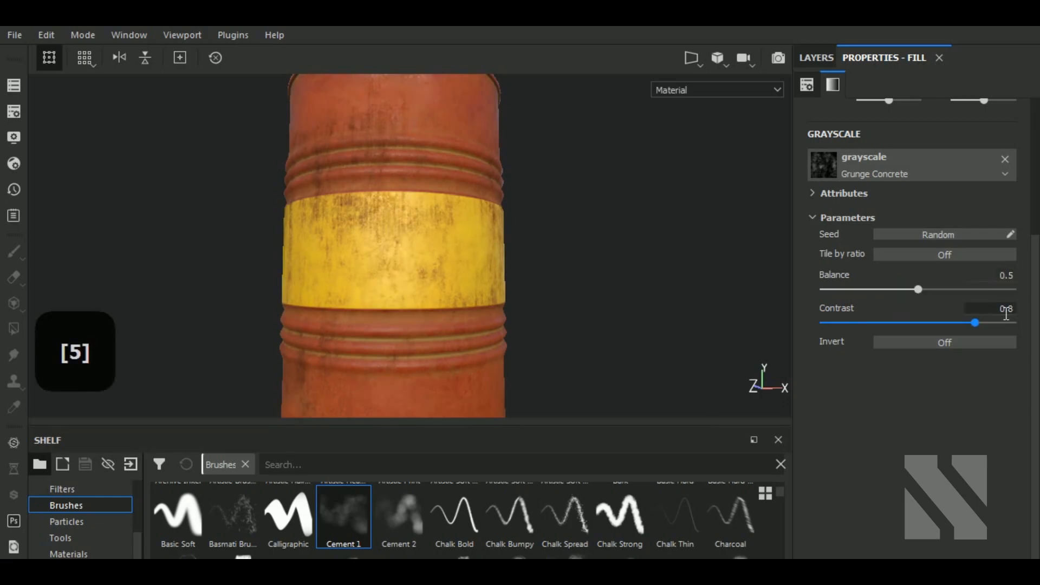
Step: Show the Blur filter on the Rust Fine Roughness mask again and inspect the barrel's wear
left_click(821, 59)
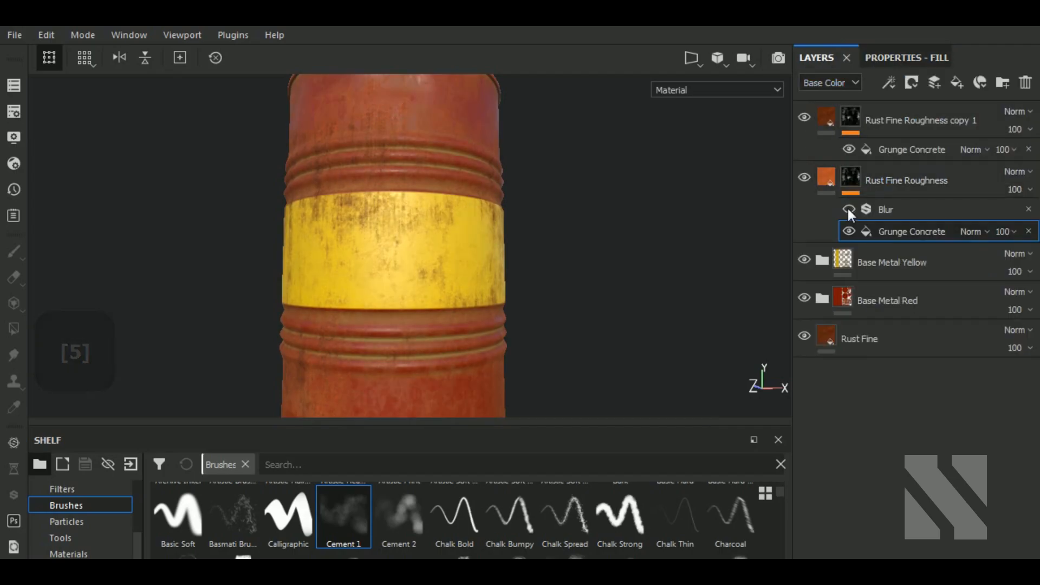
left_click(801, 176)
left_click_drag(512, 296, 576, 309, "alt")
scroll(609, 291, "down", 3)
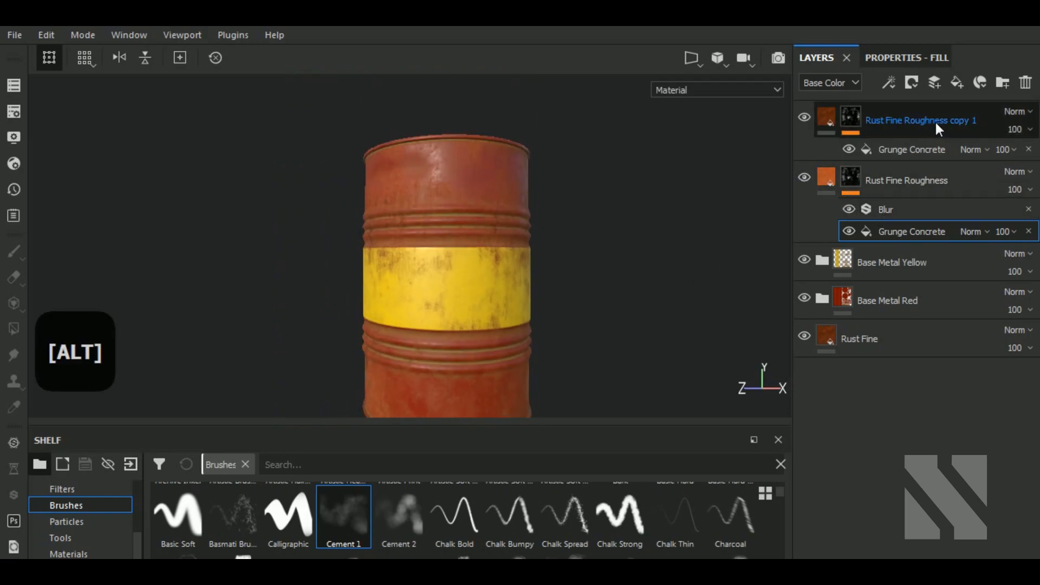
Step: Create a layer folder above the rust roughness layers and name it Extra Roughness
left_click(828, 173)
left_click(827, 120)
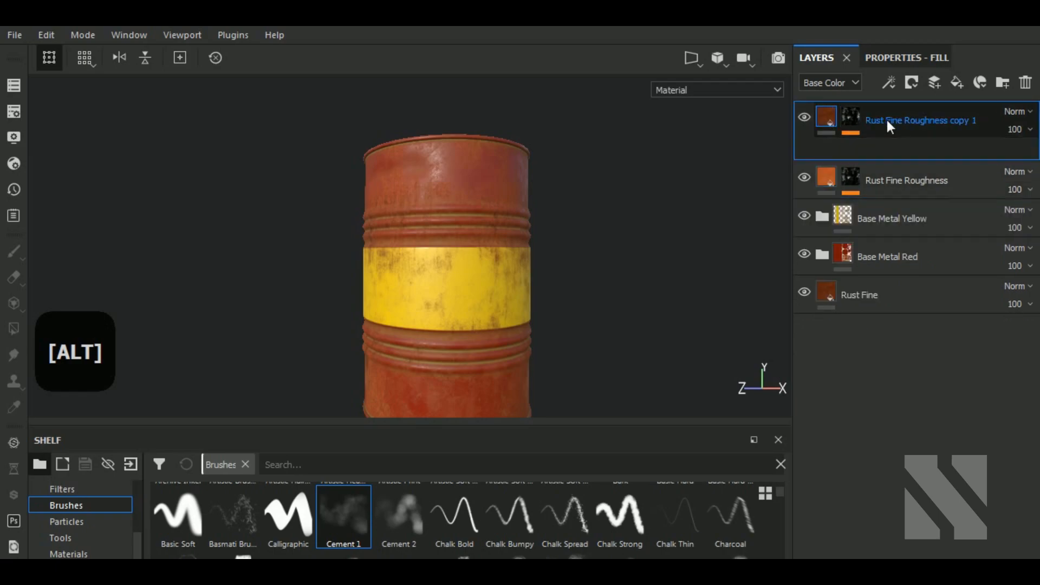
left_click(1001, 84)
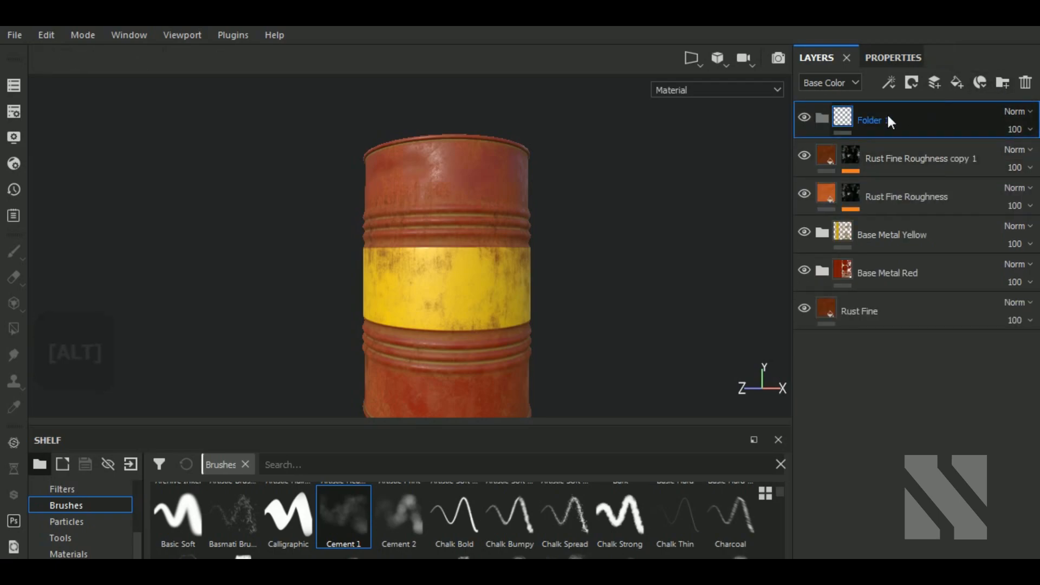
double_click(866, 121)
type("Extra ")
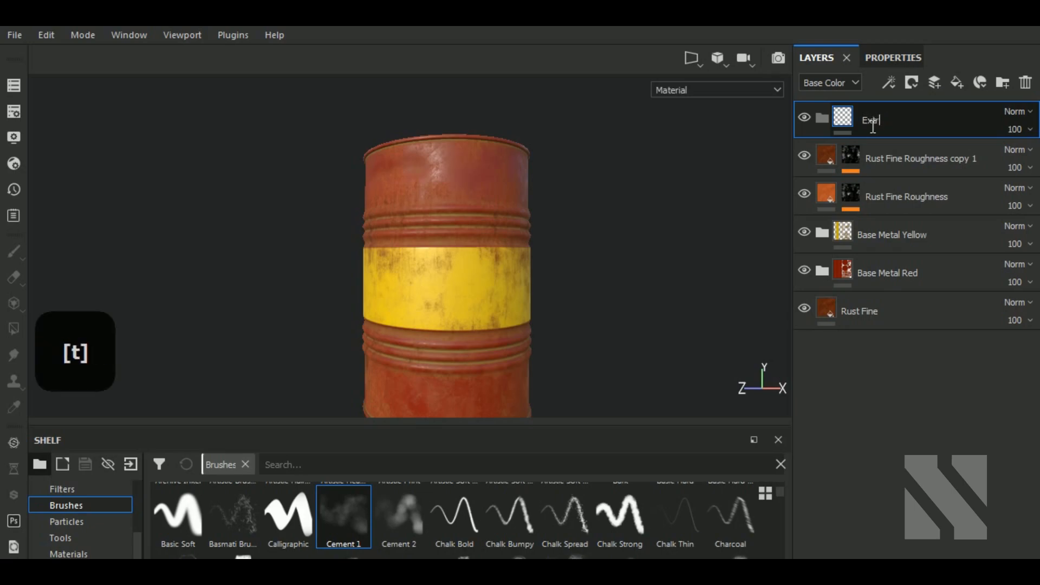
type("Roughness")
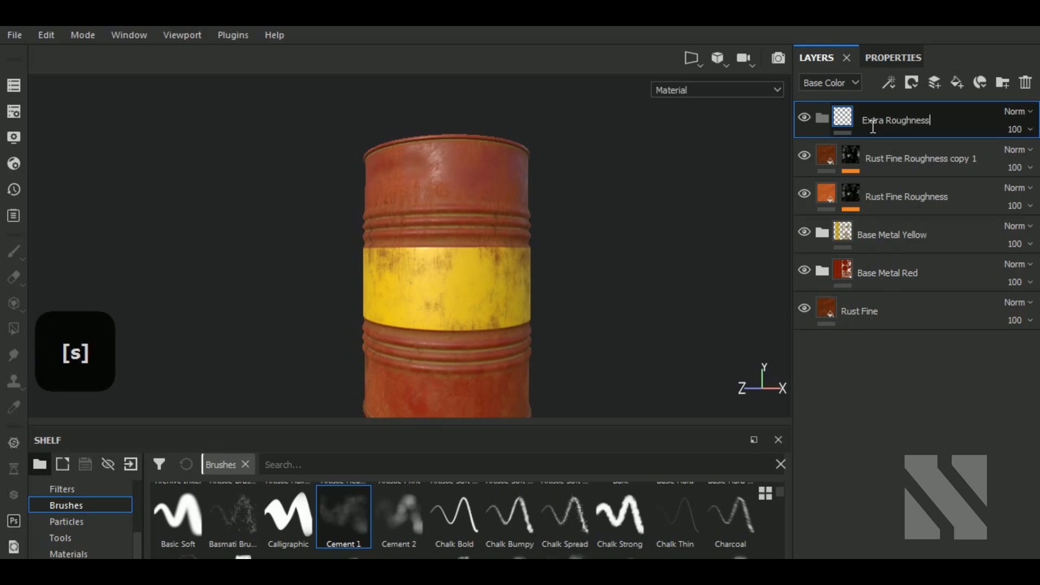
Step: Move both Rust Fine Roughness layers into the Extra Roughness folder and collapse it
left_click(893, 154)
left_click(856, 196)
left_click(900, 158, "shift")
left_click_drag(901, 158, 904, 118)
left_click(824, 118)
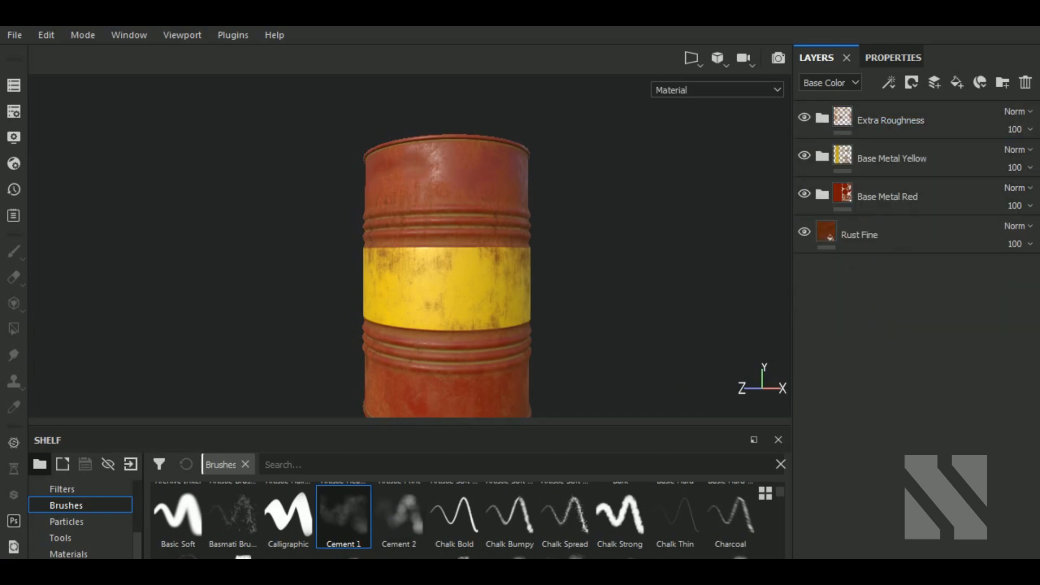
Step: Duplicate the bottom Rust Fine layer and move the copy to the top of the layer stack
left_click(866, 239)
right_click(866, 238)
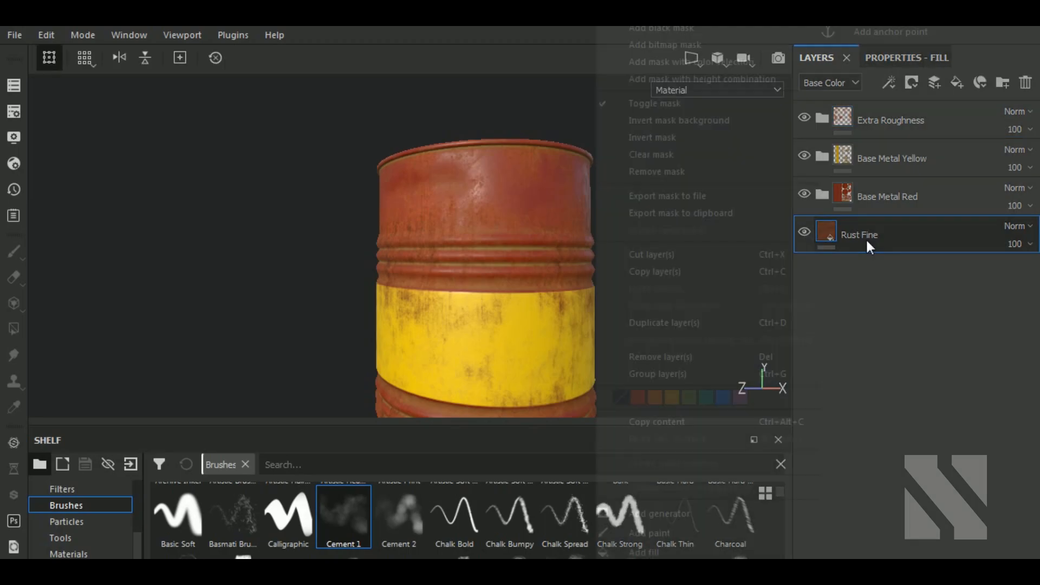
left_click(696, 323)
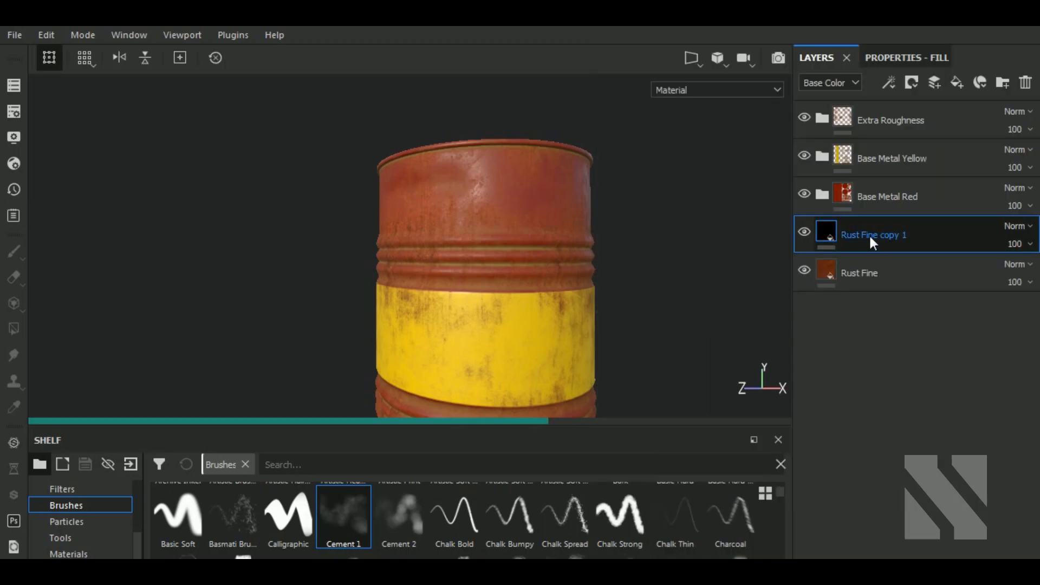
left_click_drag(869, 234, 970, 114)
Step: Rename the topmost rust layer as Rust Finepainted
left_click(886, 126)
type("pi")
key("BackSpace")
type("a")
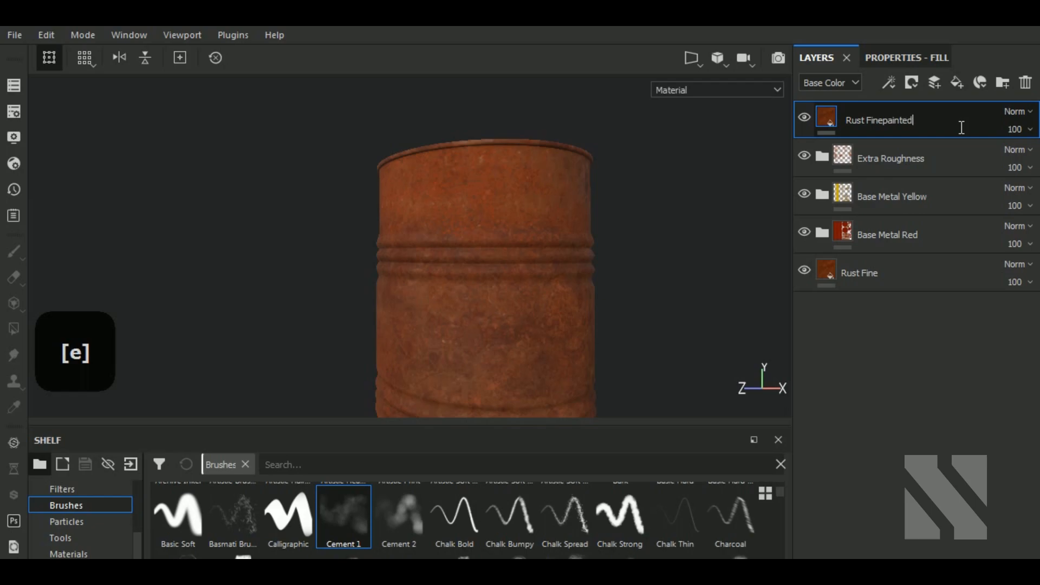
type("inted")
key("Return")
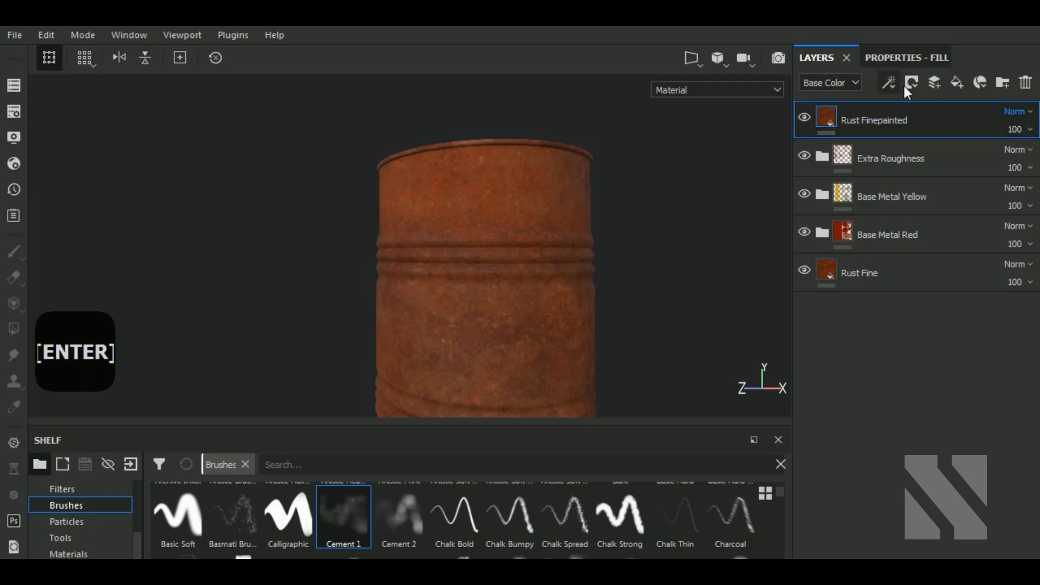
Step: Add a black mask to the Rust Finepainted layer and put a paint effect on that mask
left_click(906, 86)
left_click(916, 116)
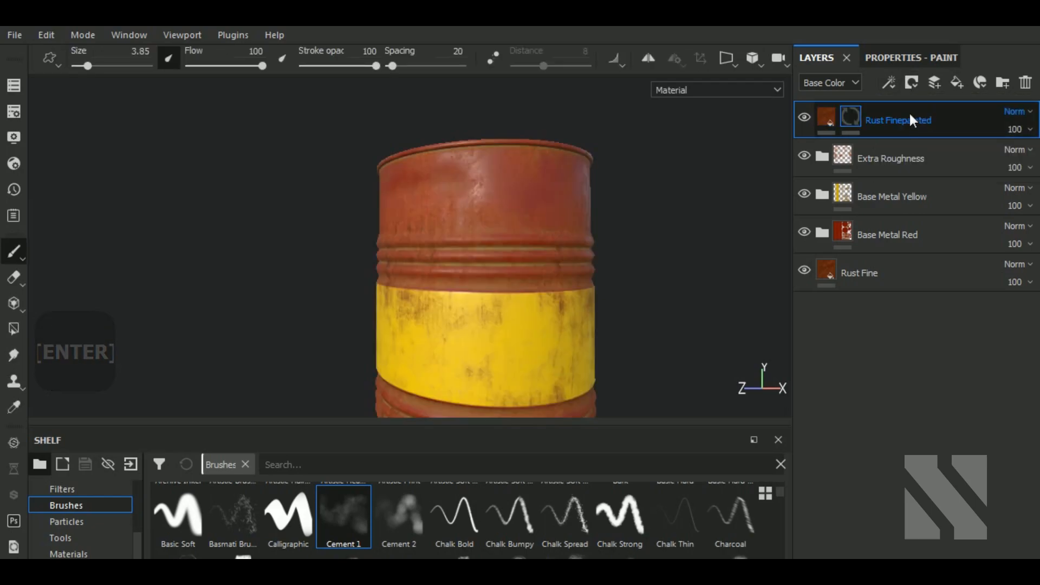
left_click(889, 84)
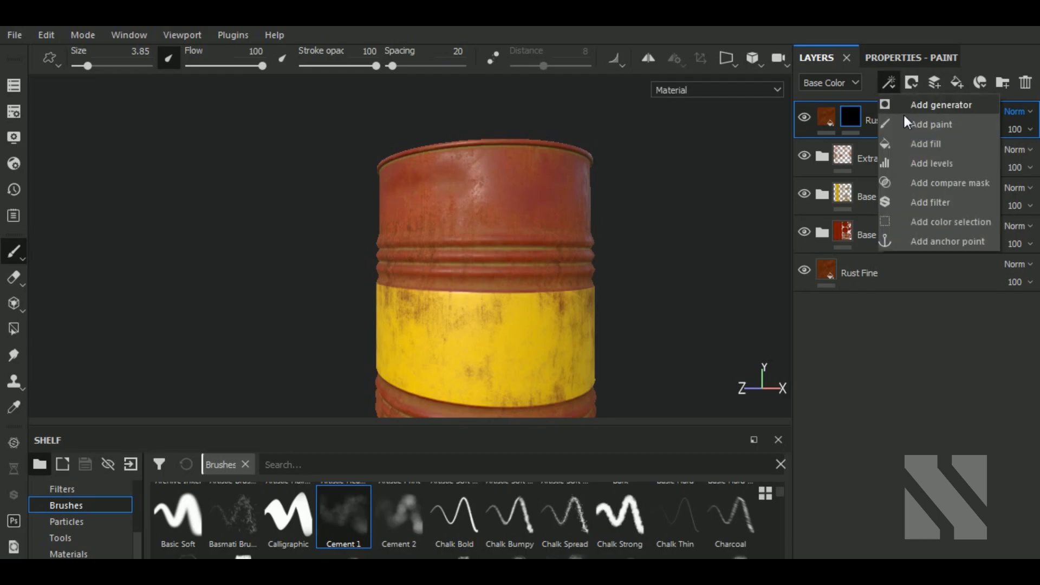
left_click(933, 125)
left_click(905, 57)
scroll(888, 399, "down", 2)
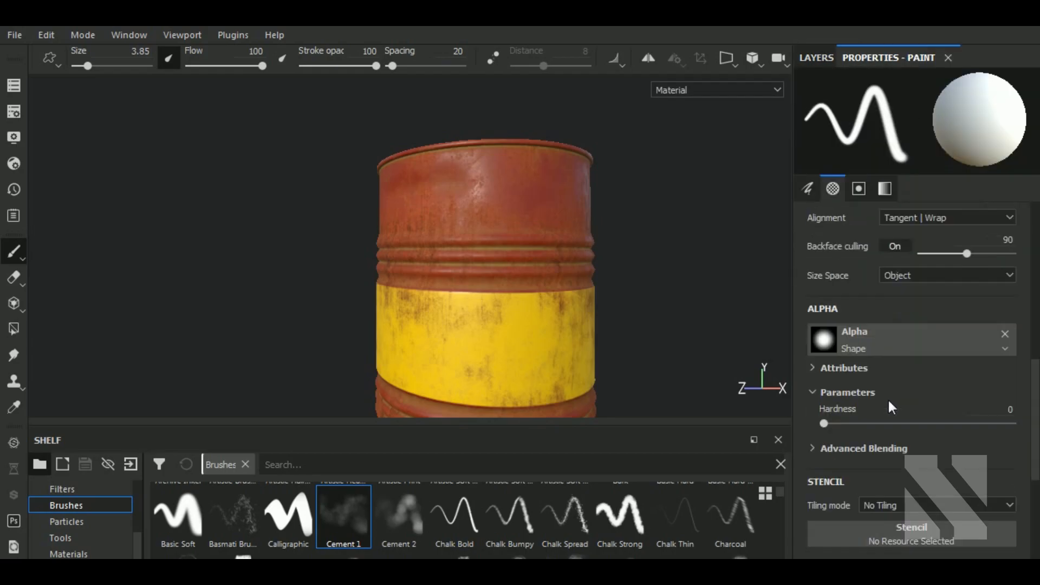
scroll(890, 402, "down", 2)
left_click(875, 261)
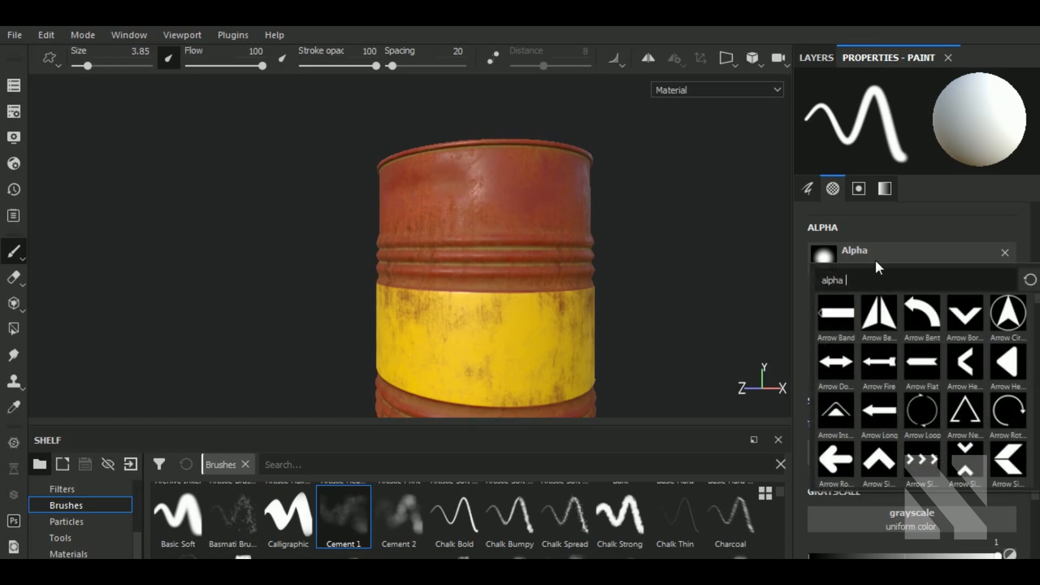
mouse_move(363, 513)
left_mouse_down()
mouse_move(344, 515)
mouse_move(1012, 297)
mouse_move(948, 290)
mouse_move(906, 265)
left_mouse_up()
scroll(905, 382, "down", 3)
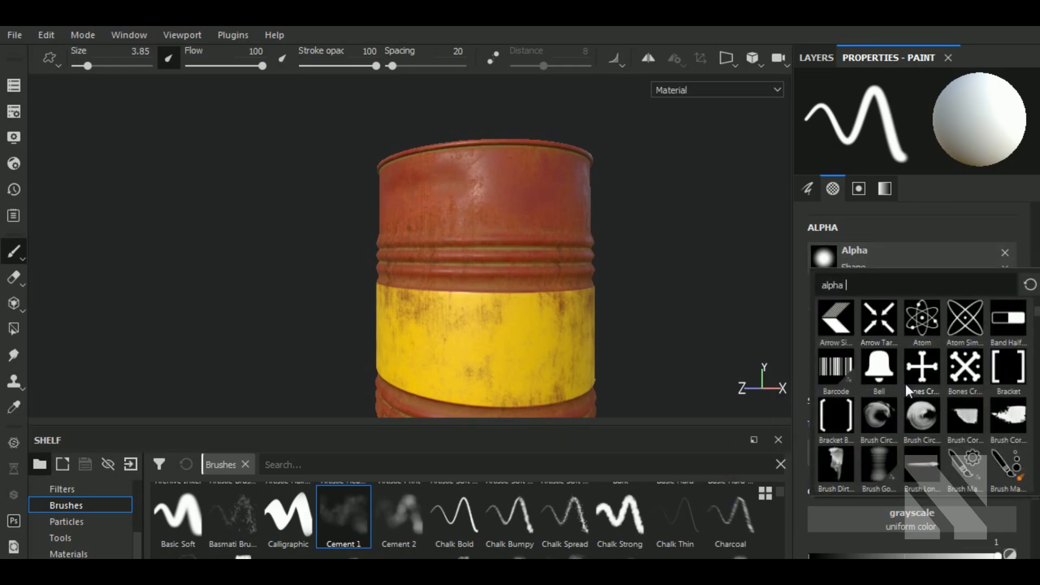
Step: Choose the Cement 1 brush and reduce its size to about 10.91 for work on the barrel's upper ribs
left_click(352, 510)
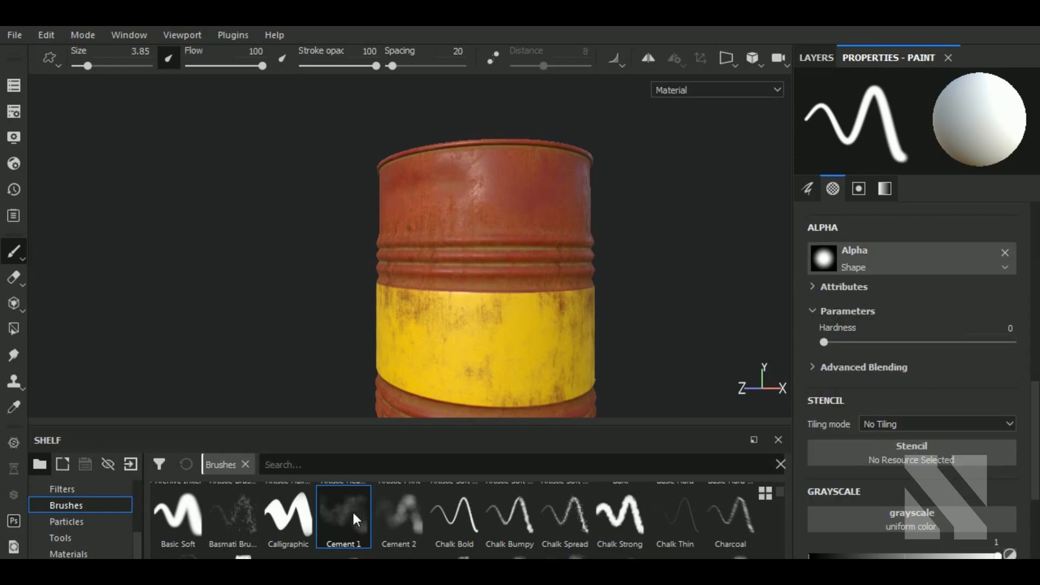
scroll(498, 260, "up", 5)
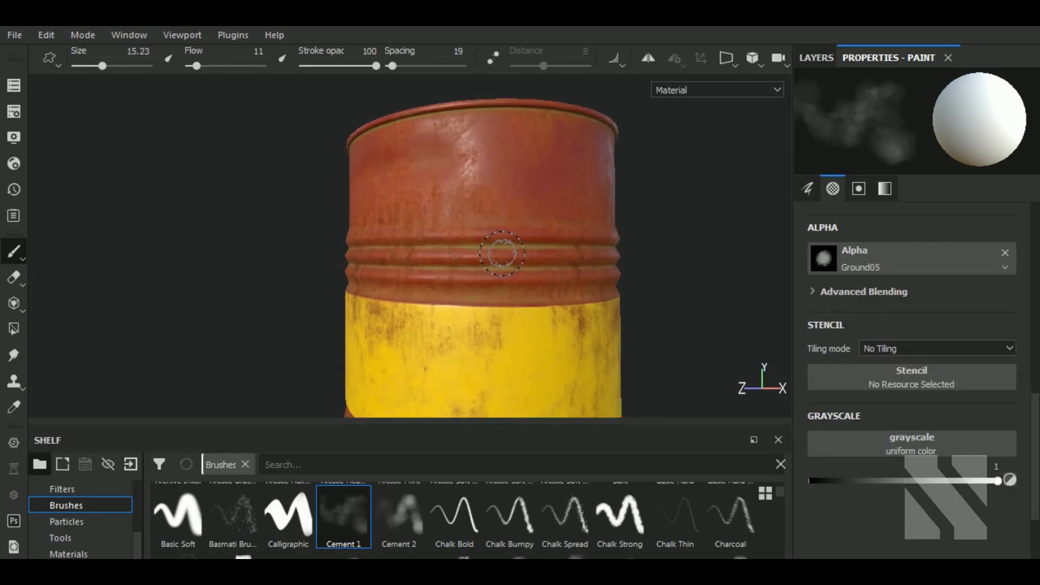
right_click_drag(491, 256, 484, 254, "ctrl")
scroll(490, 255, "up", 3)
left_click_drag(497, 268, 510, 302, "alt")
right_click_drag(513, 270, 503, 263, "ctrl")
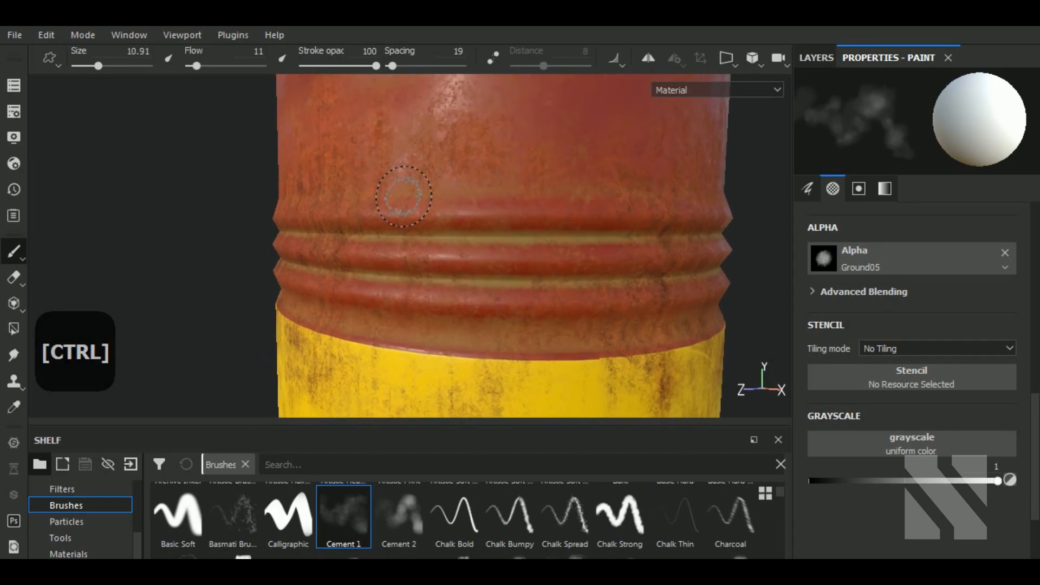
Step: Try a test stroke on the ribs with flow 58 and brush size about 7.31, and undo it
left_click(231, 66)
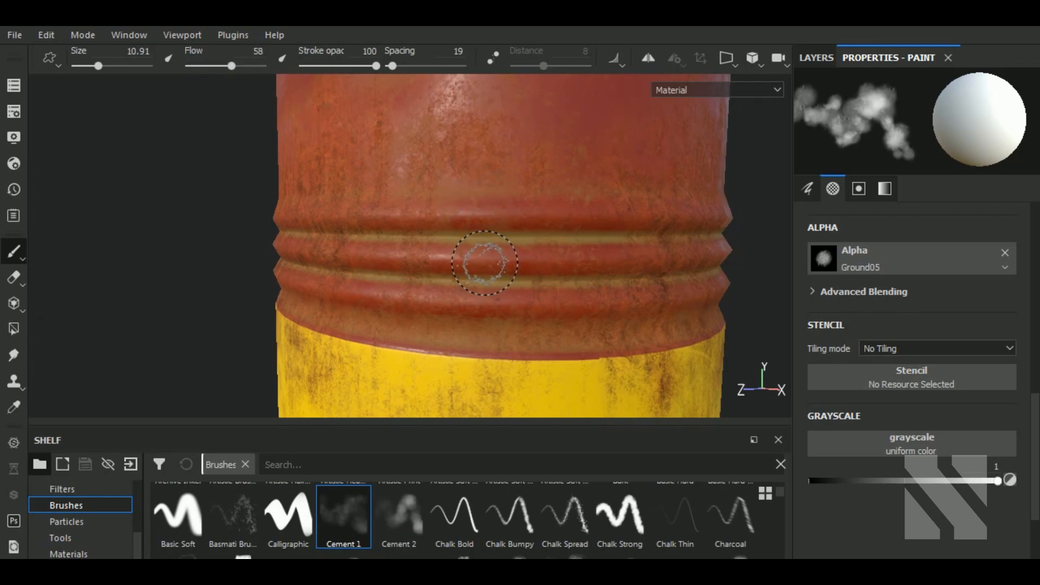
right_click_drag(545, 264, 506, 263, "ctrl")
key("ctrl+z")
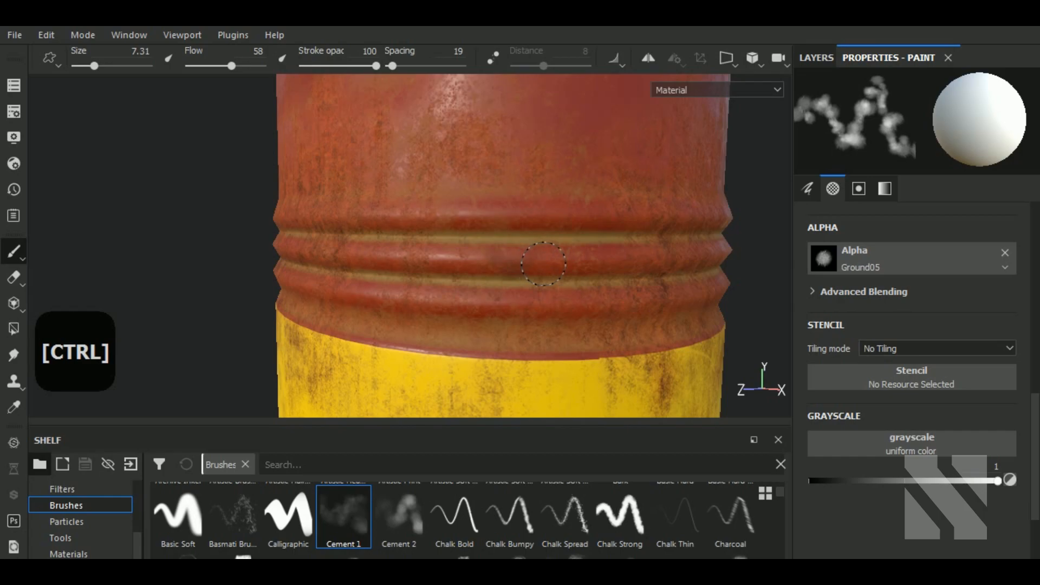
scroll(544, 264, "up", 3, "ctrl")
key("ctrl+z")
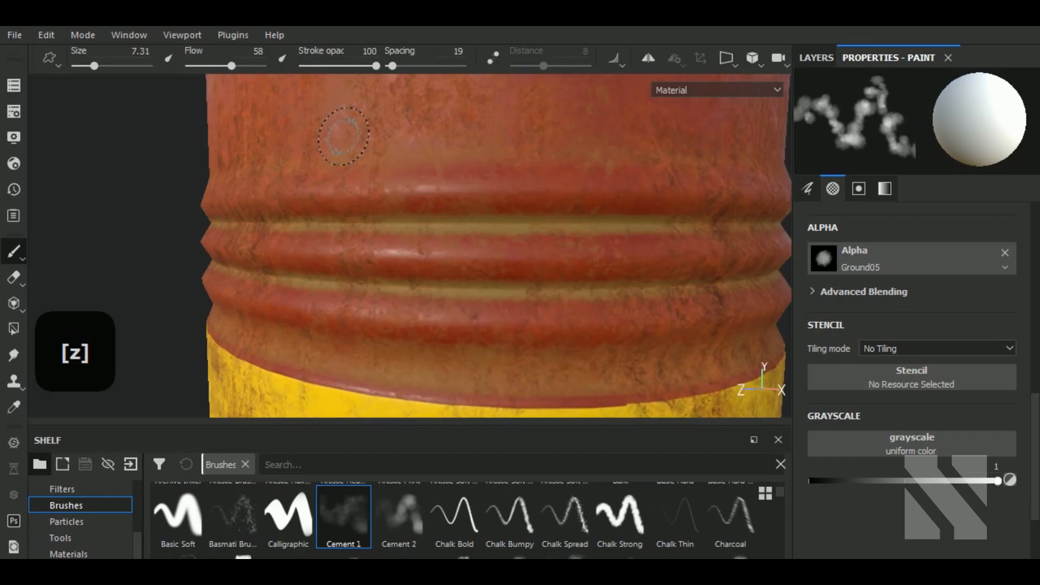
Step: Set the brush flow to 87 and size to about 4.43, and paint rust along the middle rib
left_click(252, 66)
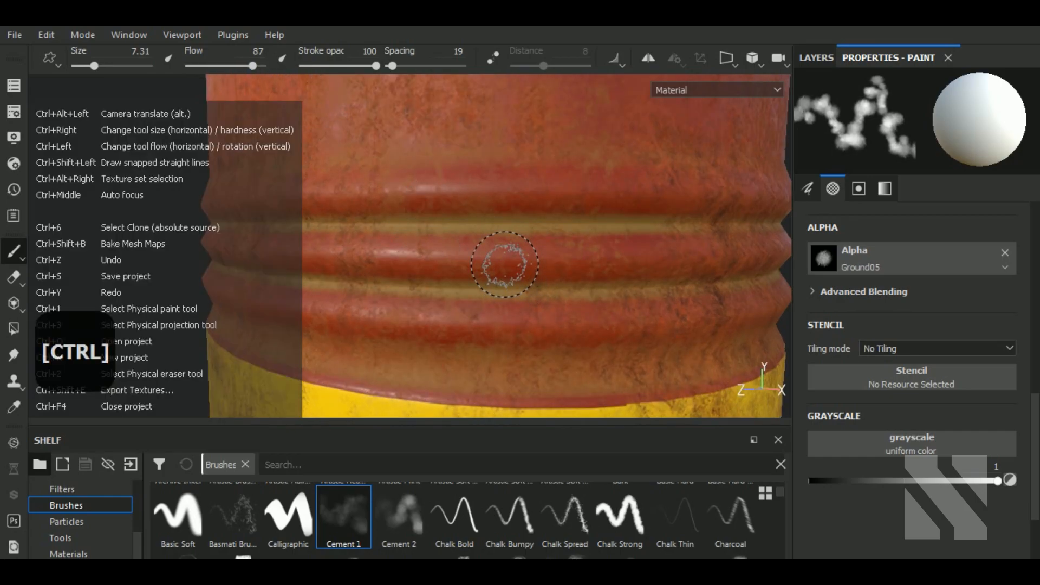
right_click_drag(503, 267, 503, 261, "ctrl")
mouse_move(454, 258)
left_mouse_down()
mouse_move(537, 257)
mouse_move(400, 258)
mouse_move(453, 261)
left_mouse_up()
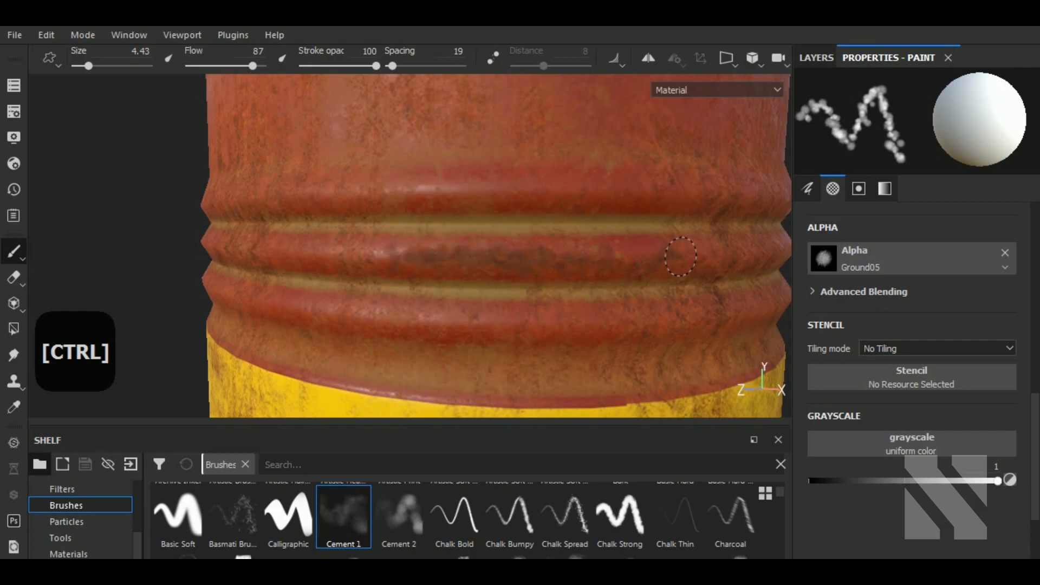
Step: Extend the rust on the middle rib with the Cement 2 brush at size 3.75 and flow 73
mouse_move(613, 260)
left_mouse_down("alt")
mouse_move(601, 318)
mouse_move(546, 299)
mouse_move(632, 313)
mouse_move(550, 349)
left_mouse_up("alt")
left_click(398, 512)
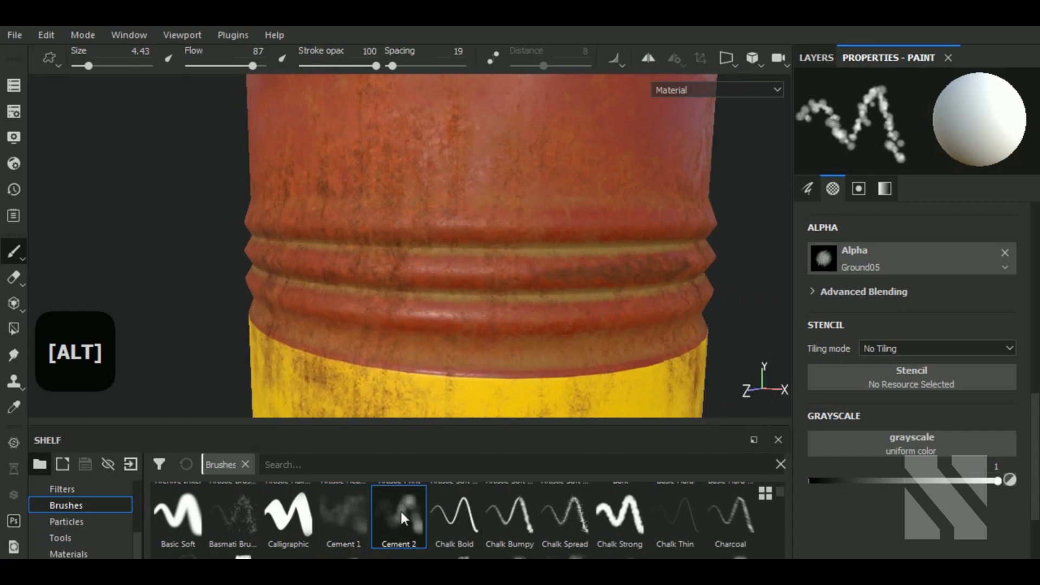
mouse_move(559, 265)
right_mouse_down("ctrl")
mouse_move(527, 272)
mouse_move(536, 276)
right_mouse_up("ctrl")
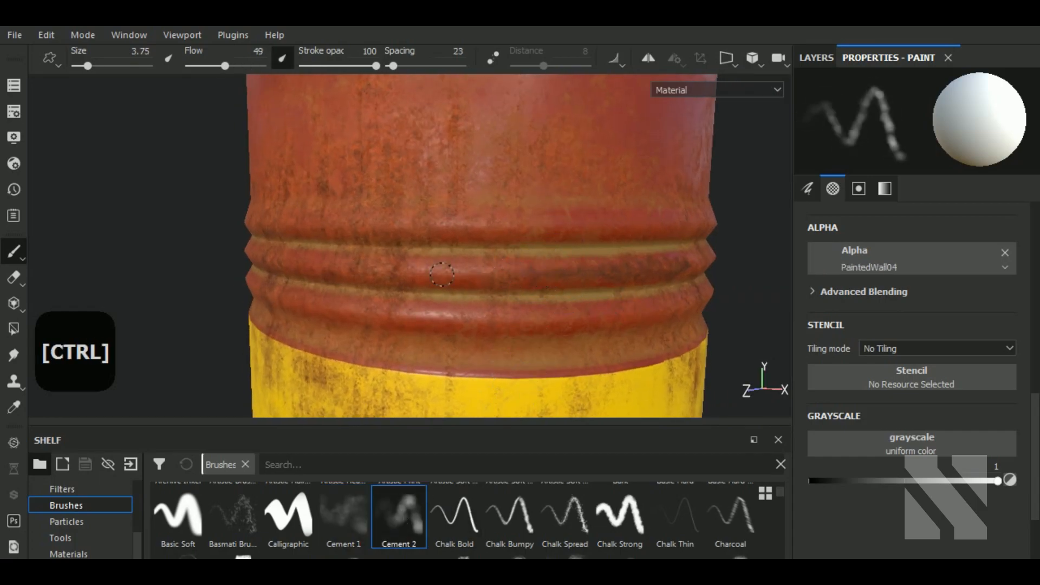
left_click(242, 65)
scroll(469, 239, "up", 5)
mouse_move(450, 285)
left_mouse_down()
mouse_move(349, 287)
mouse_move(493, 290)
left_mouse_up()
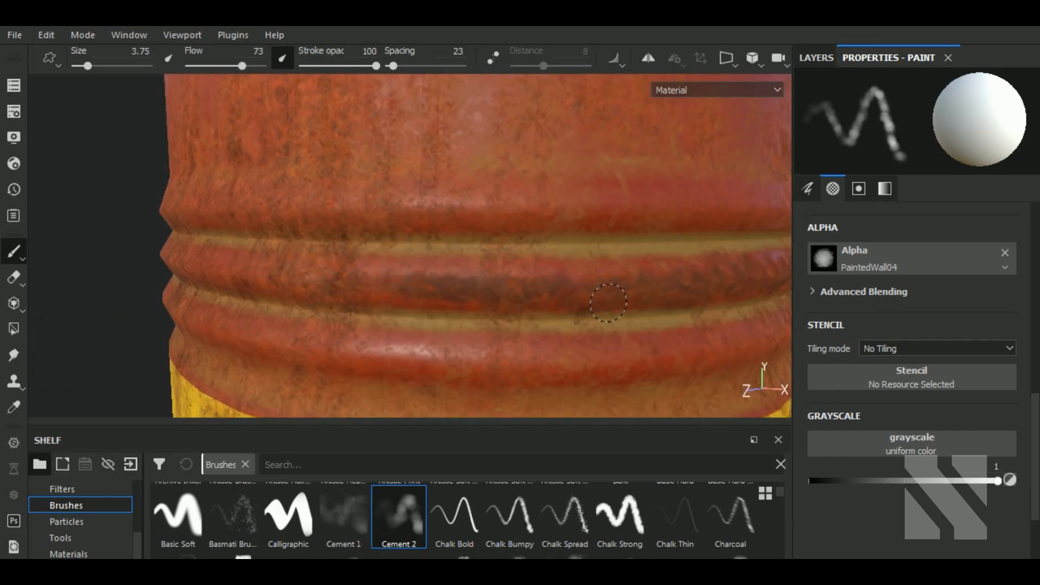
Step: Paint a rust streak along the front of the lower rib, just above the yellow band
scroll(572, 294, "down", 4)
middle_click_drag(612, 315, 513, 278, "alt")
left_click_drag(539, 289, 493, 307, "alt")
scroll(514, 253, "up", 3)
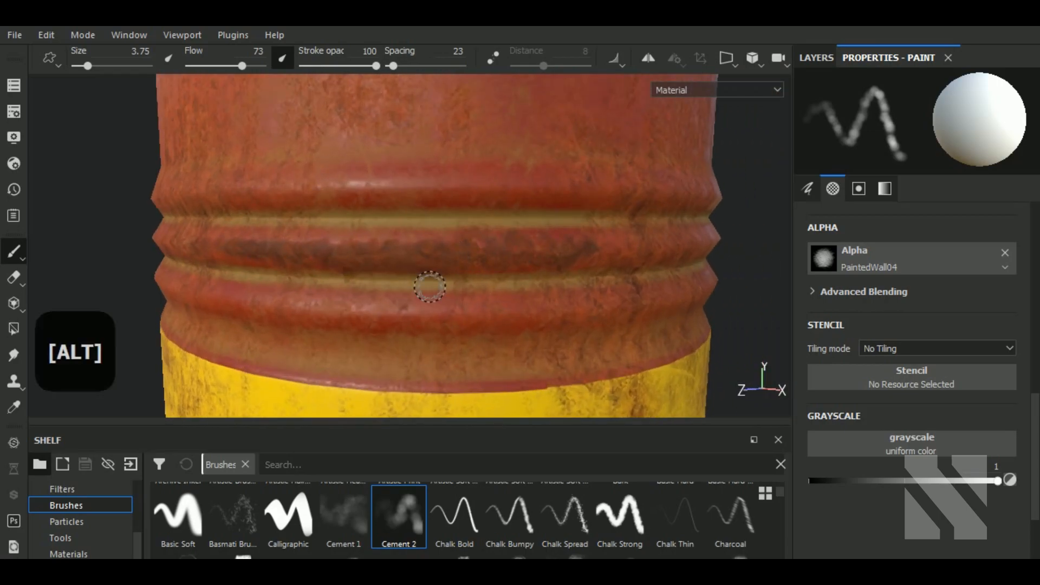
mouse_move(383, 312)
left_mouse_down()
mouse_move(461, 315)
mouse_move(322, 309)
mouse_move(504, 318)
left_mouse_up()
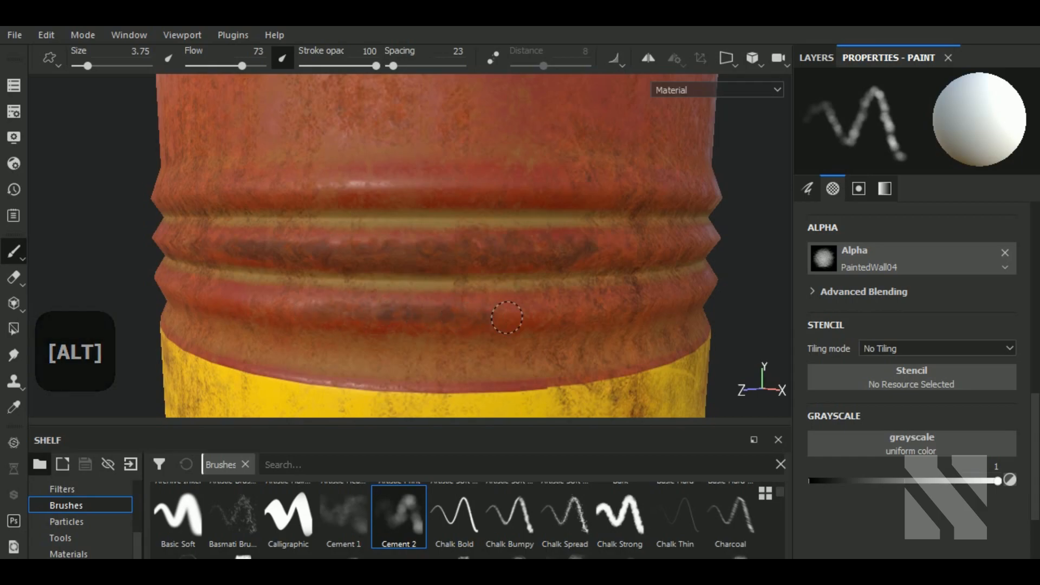
Step: Raise the brush flow to 96 and extend the rust around the barrel on the lower and middle ribs
left_click(258, 66)
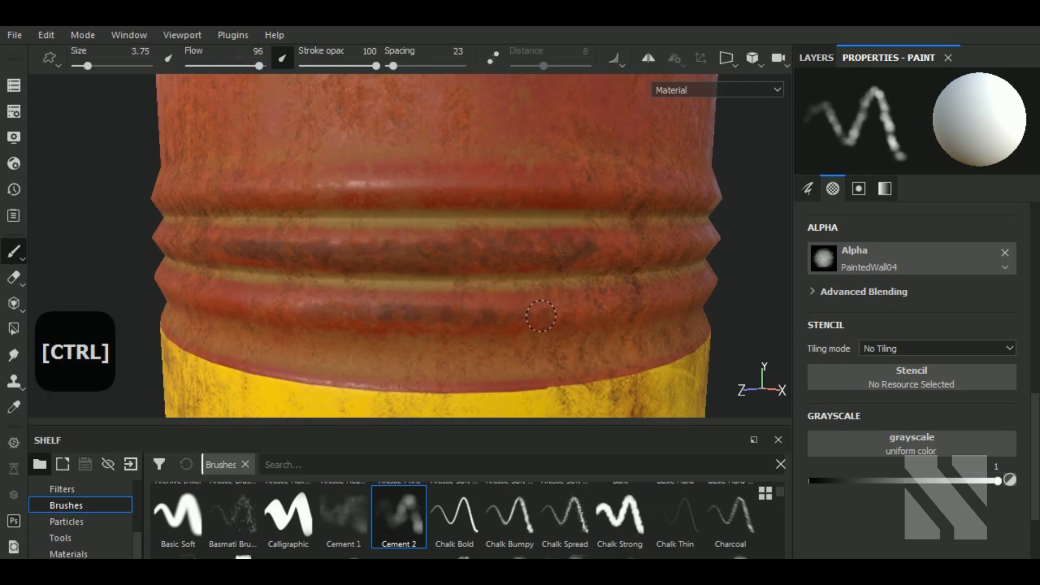
mouse_move(443, 322)
left_mouse_down("alt")
mouse_move(515, 328)
mouse_move(587, 300)
mouse_move(567, 302)
left_mouse_up("alt")
mouse_move(459, 296)
left_mouse_down()
mouse_move(277, 292)
mouse_move(507, 307)
mouse_move(302, 290)
mouse_move(344, 295)
mouse_move(279, 304)
left_mouse_up()
mouse_move(372, 231)
left_mouse_down()
mouse_move(342, 235)
mouse_move(435, 231)
left_mouse_up()
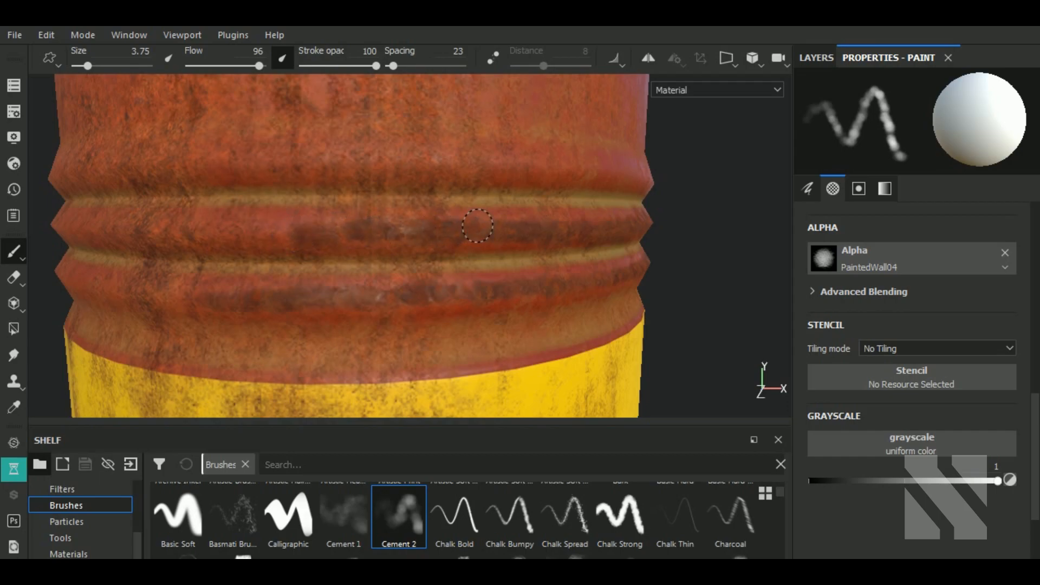
Step: Continue the rust streaks on both ribs around the adjacent side of the barrel
scroll(478, 226, "down", 3)
mouse_move(502, 235)
left_mouse_down("alt")
mouse_move(551, 277)
mouse_move(441, 291)
mouse_move(427, 272)
left_mouse_up("alt")
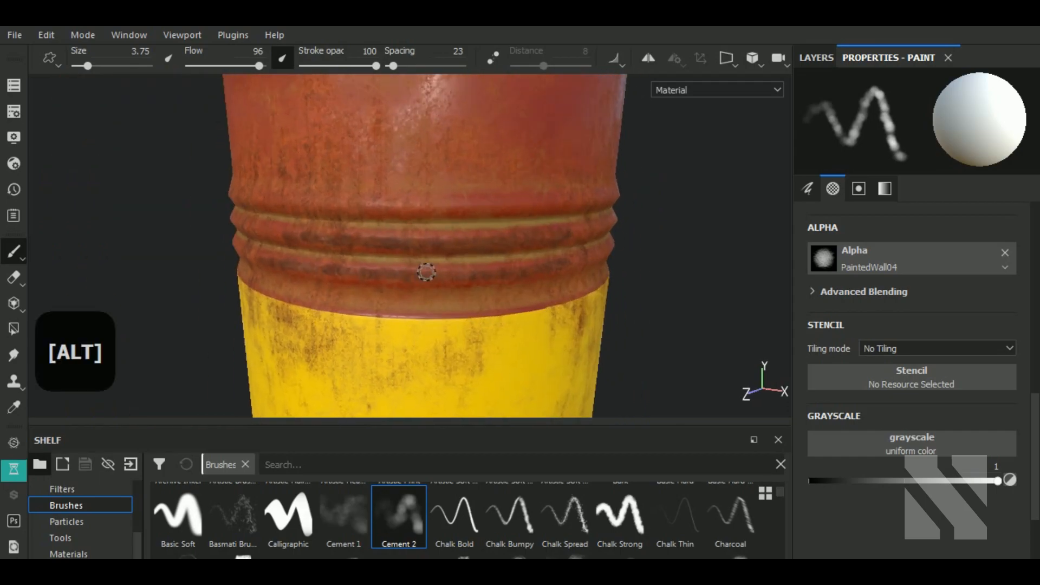
scroll(434, 272, "up", 4)
scroll(485, 283, "down", 3)
middle_click_drag(458, 293, 545, 280, "alt")
left_click_drag(545, 280, 575, 283, "alt")
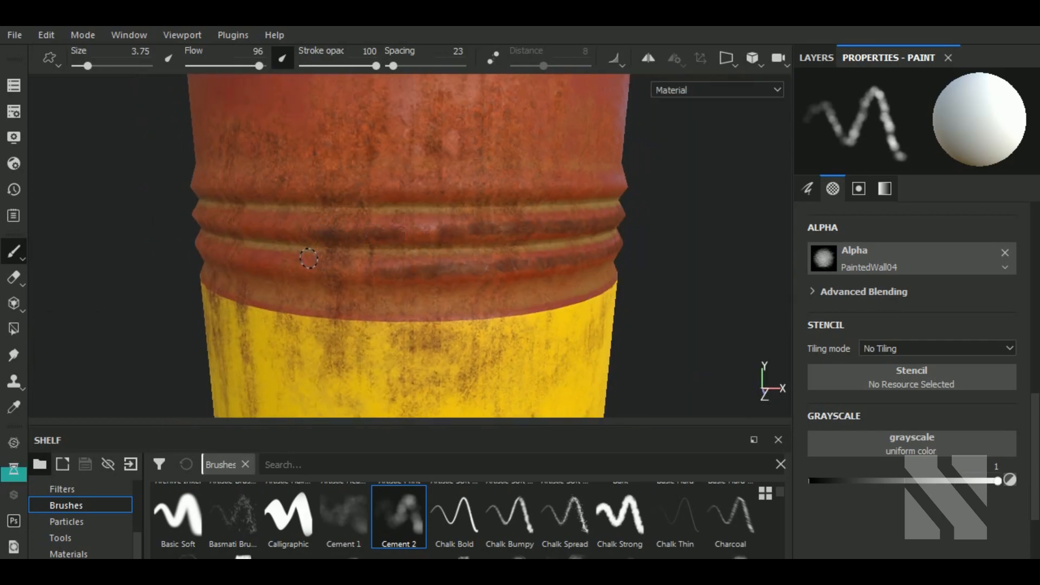
key("z")
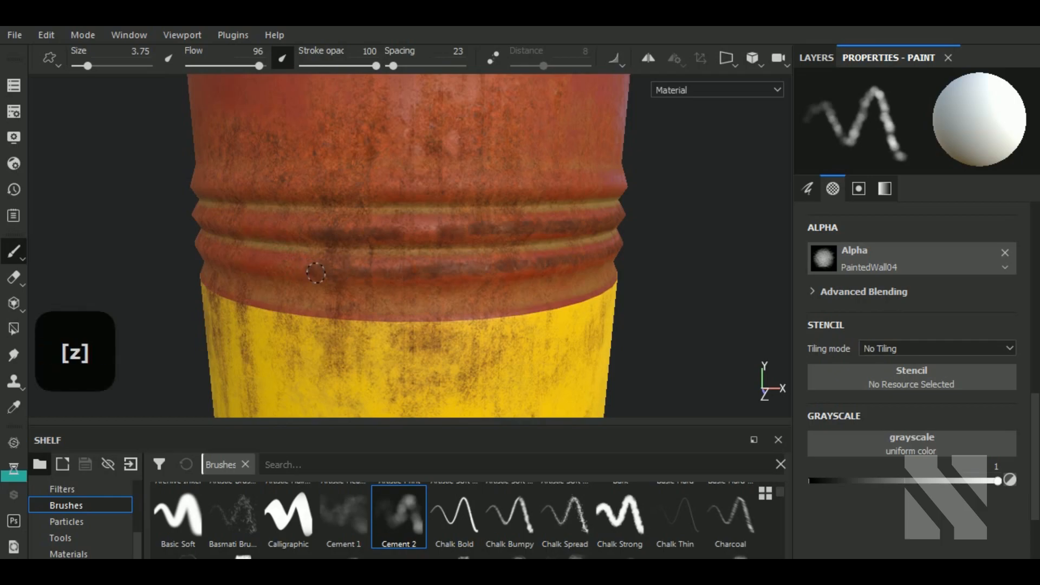
Step: Fill in the remaining rust along the lower rib on the opposite side and check the ribs from a distance
scroll(563, 271, "down", 3)
middle_click_drag(611, 280, 514, 278, "alt")
left_click_drag(514, 278, 350, 265, "alt")
scroll(521, 232, "up", 3)
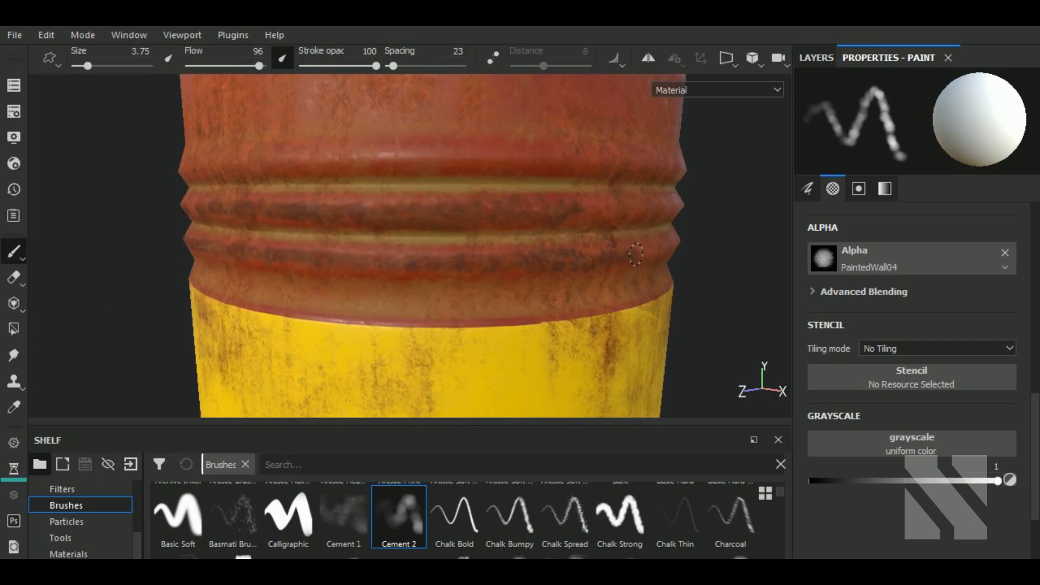
scroll(622, 225, "down", 2)
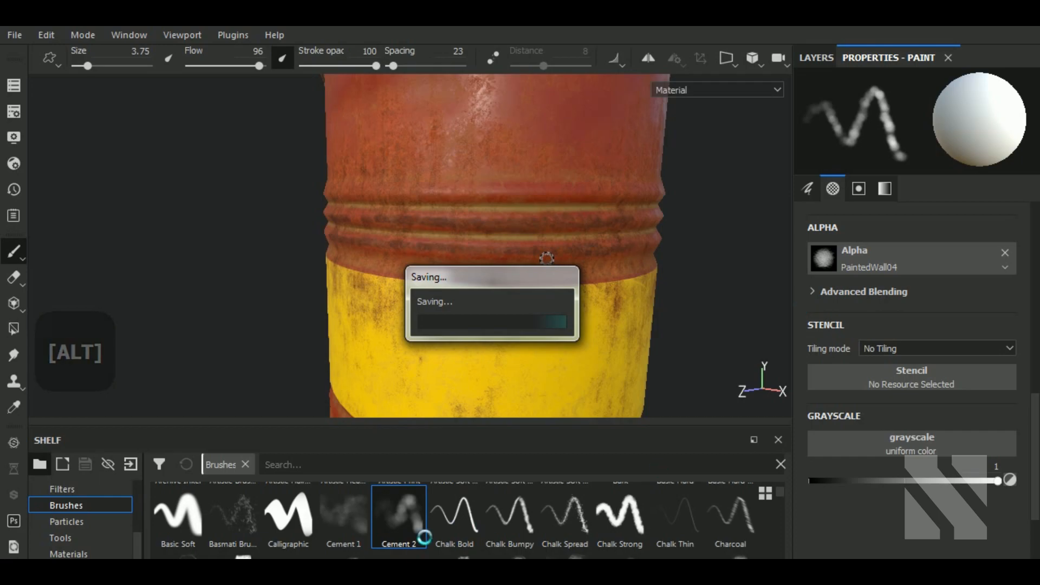
left_click_drag(678, 258, 713, 304, "alt")
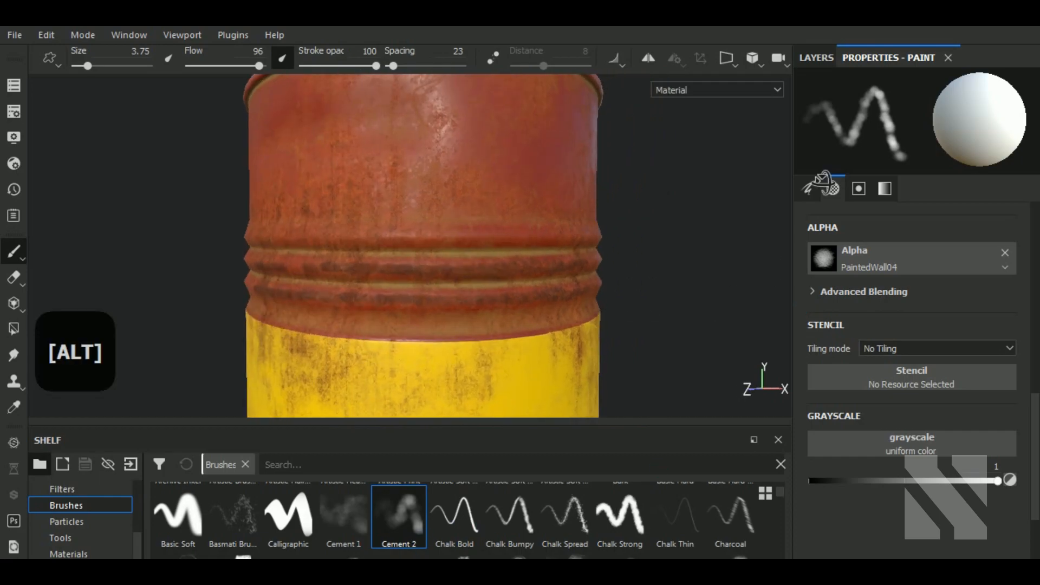
Step: Duplicate the Rust Finepainted layer together with its painted mask
left_click(815, 59)
right_click(893, 119)
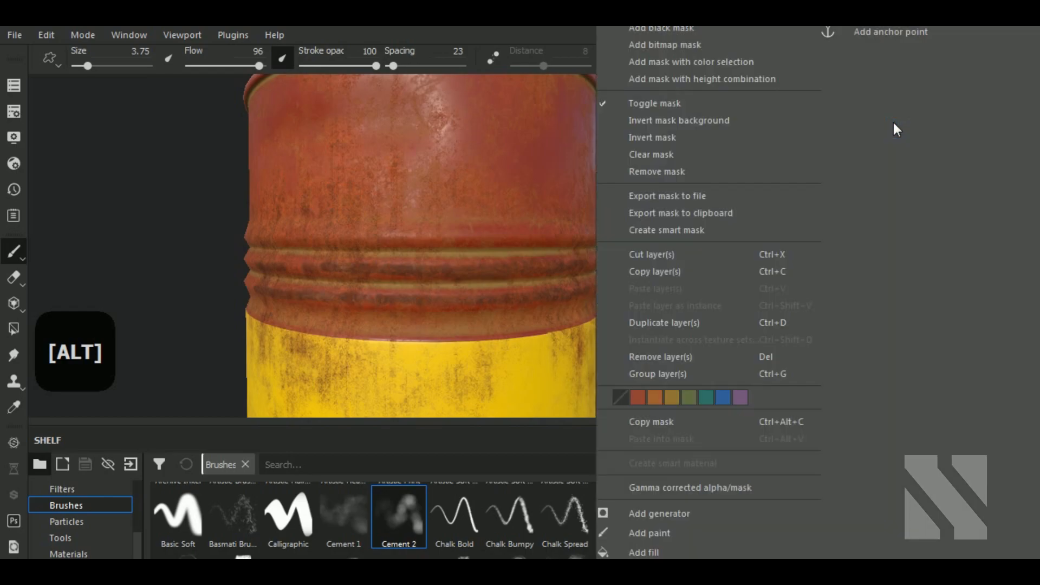
left_click(680, 323)
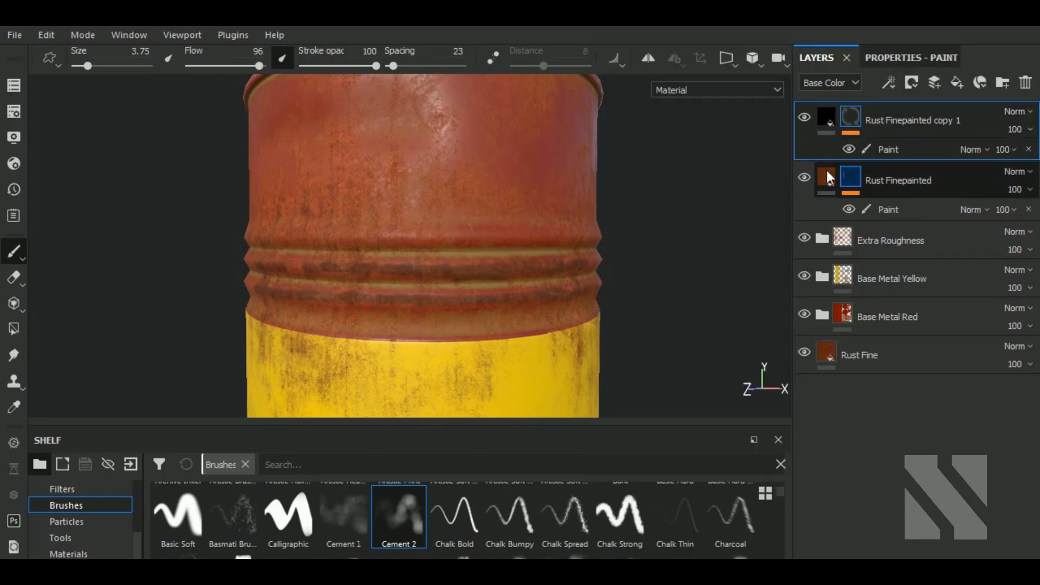
Step: Change the original Rust Finepainted layer's Rust Color to a lighter orange, RGB about 0.707, 0.368, 0.221
left_click(824, 177)
left_click(890, 56)
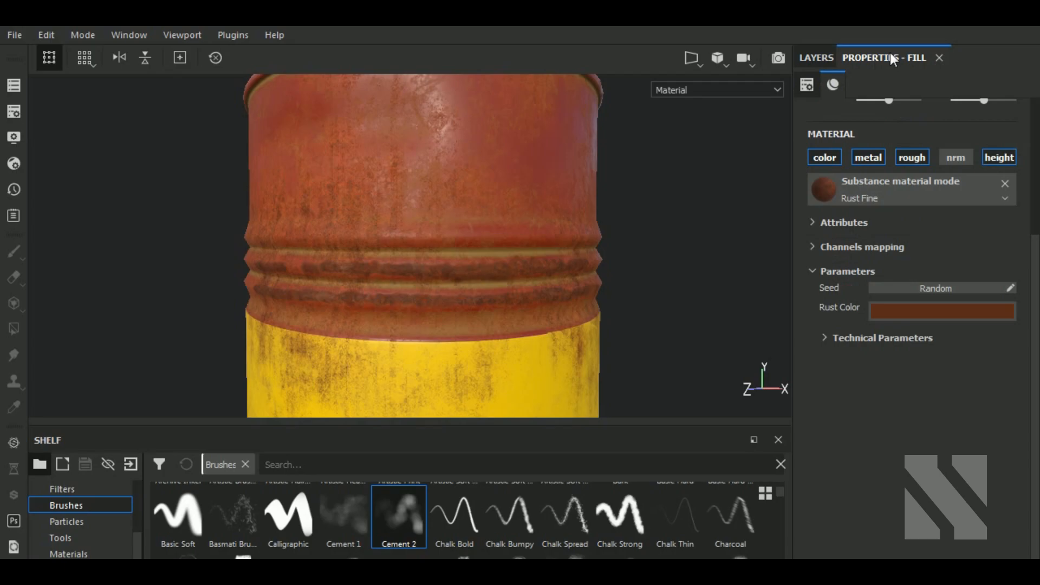
left_click(916, 307)
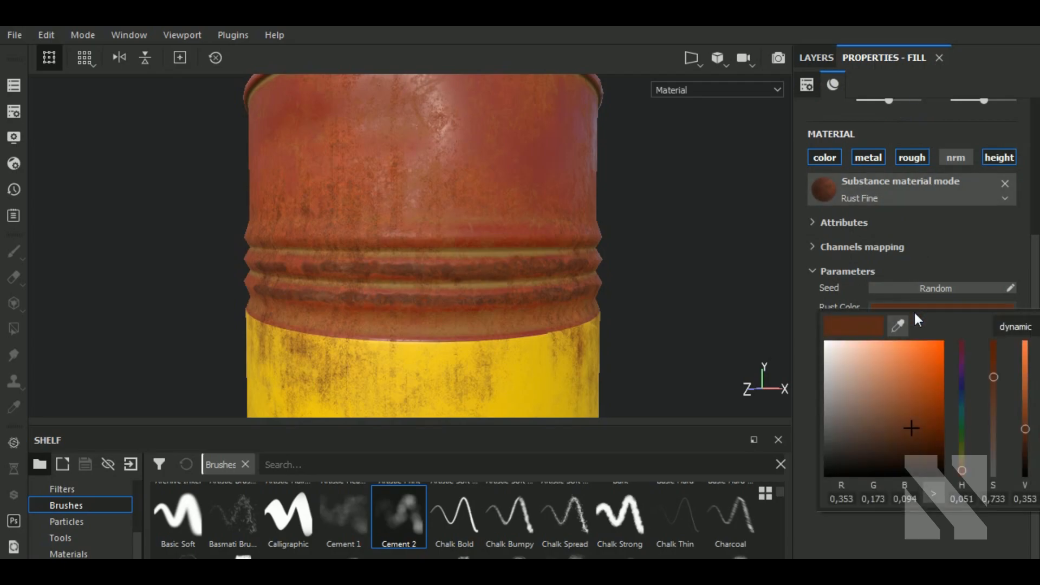
left_click(907, 382)
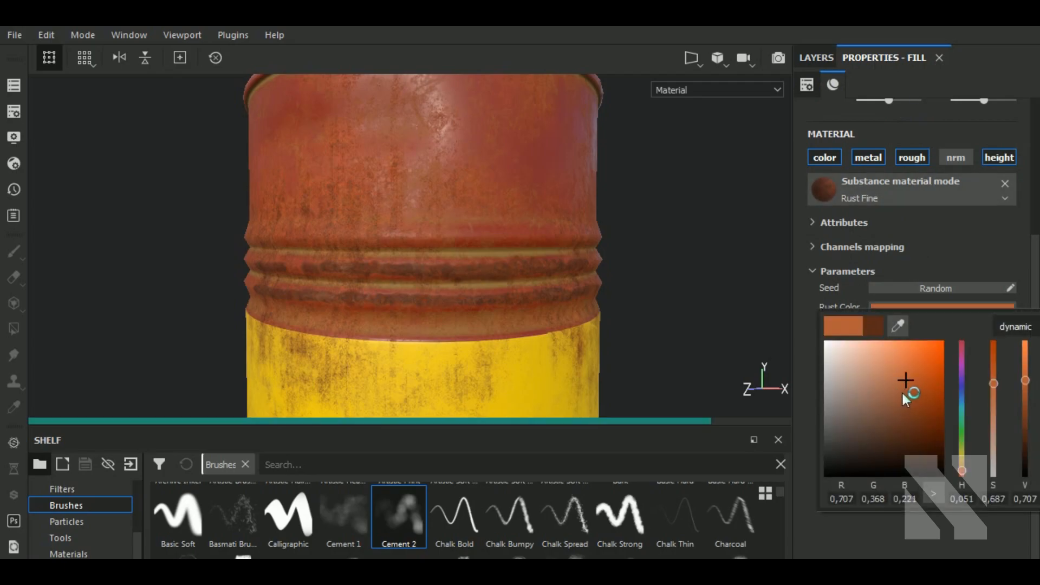
Step: Add a Blur filter to the mask of the original Rust Finepainted layer
left_click(825, 60)
left_click(854, 180)
left_click(878, 210)
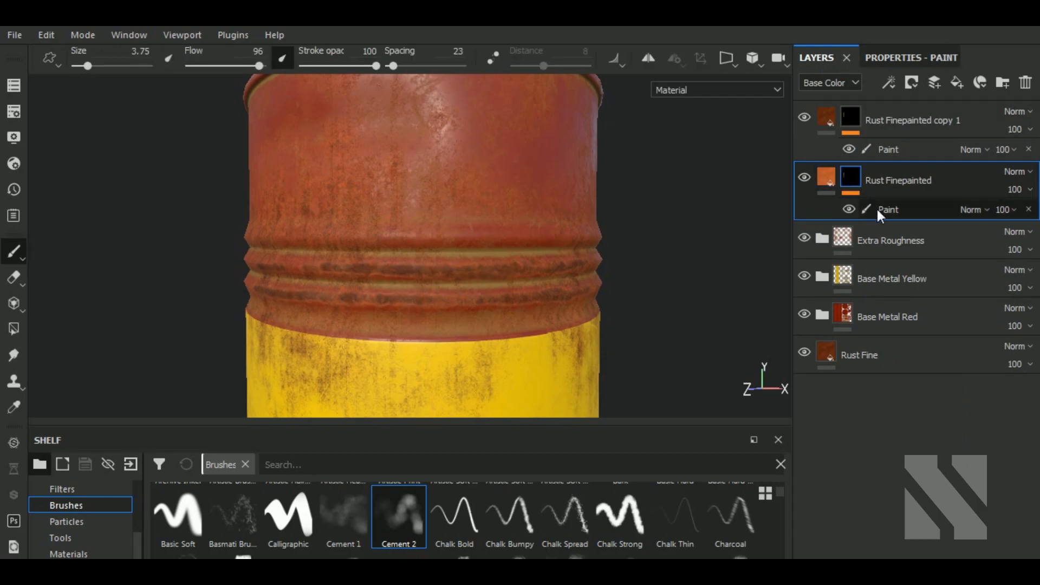
left_click(889, 83)
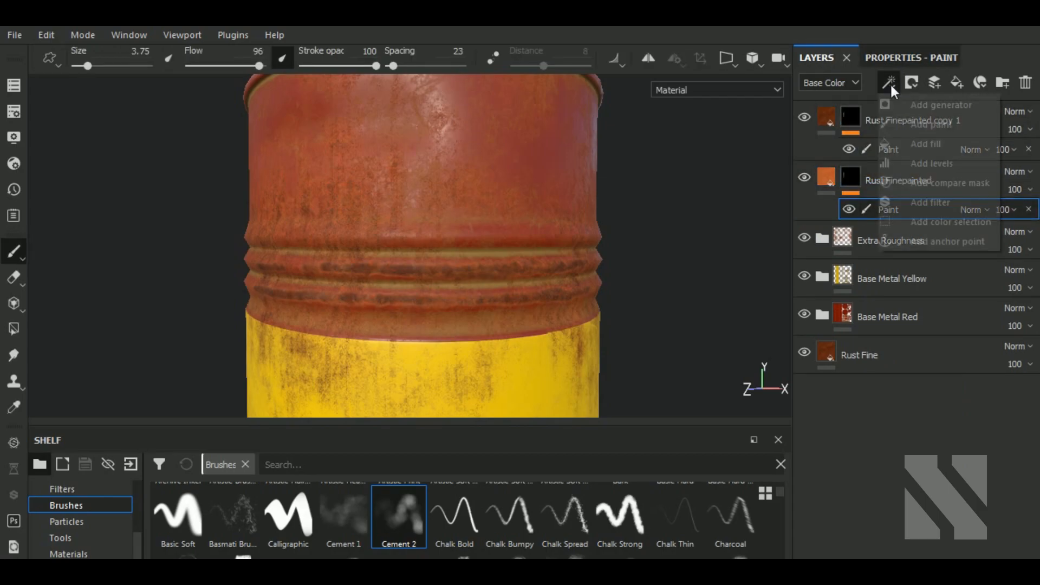
left_click(922, 202)
left_click(902, 57)
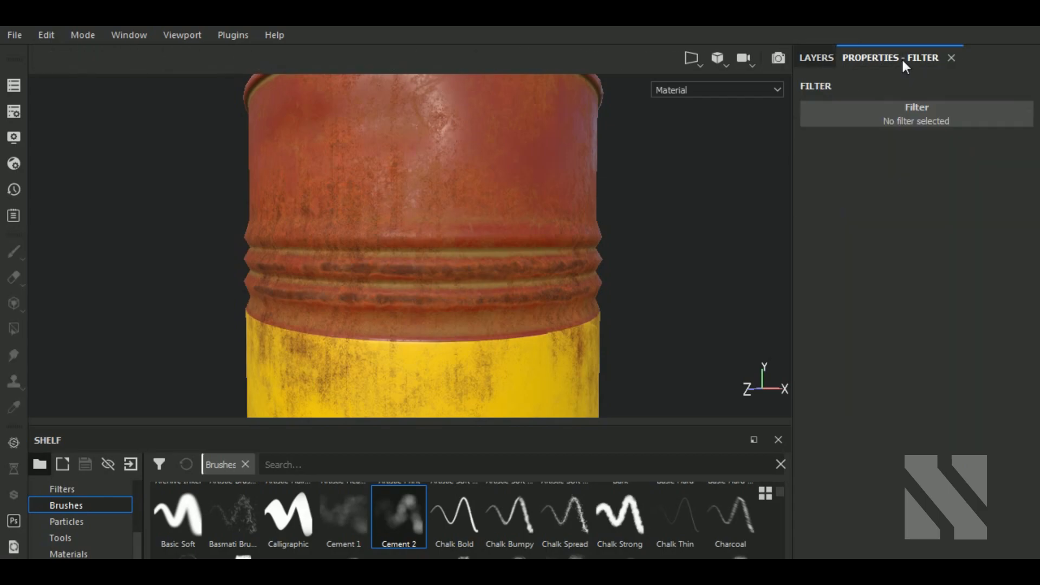
left_click(933, 123)
left_click(956, 179)
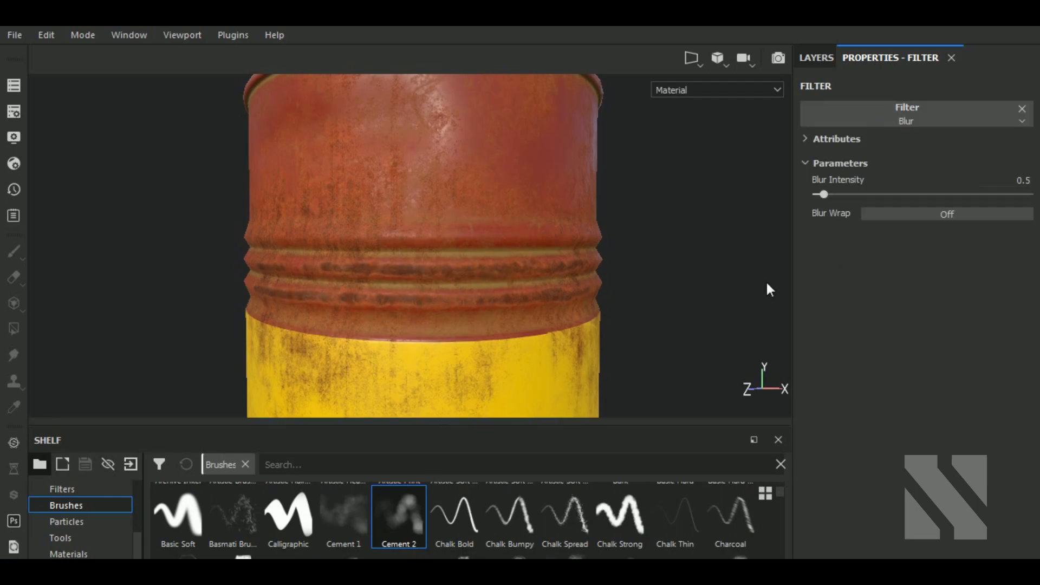
Step: Set the Blur Intensity on the Rust Finepainted mask's filter to 1.53 after trying values up to 3.05
scroll(525, 314, "up", 4)
left_click(837, 194)
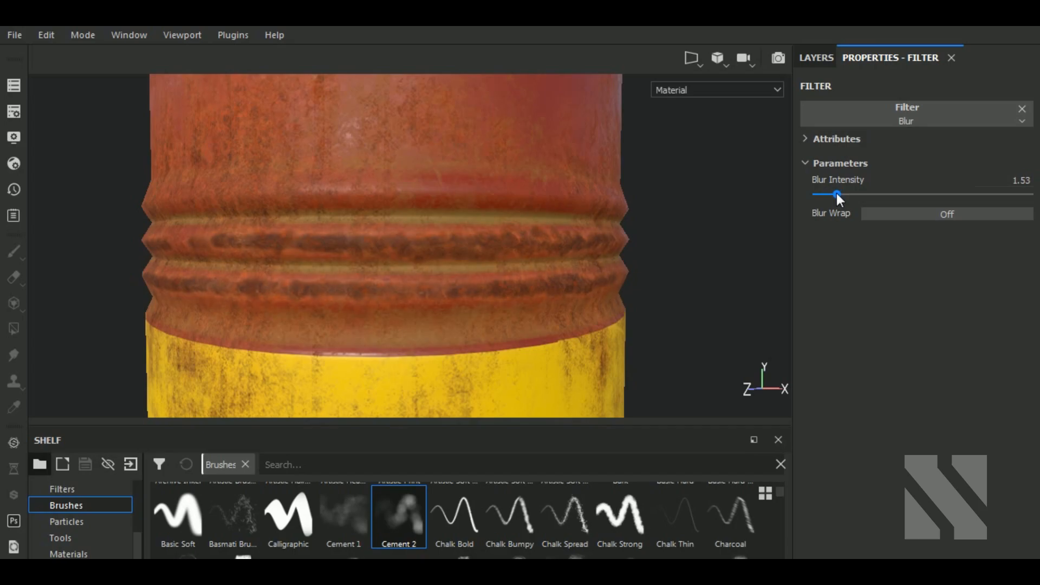
left_click(844, 195)
left_click_drag(839, 194, 856, 194)
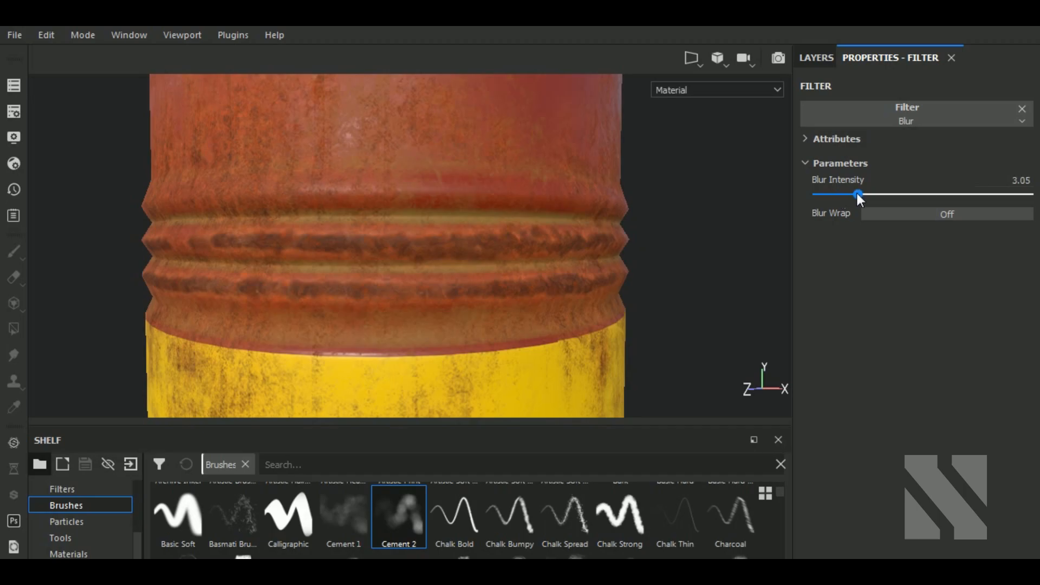
left_click(835, 195)
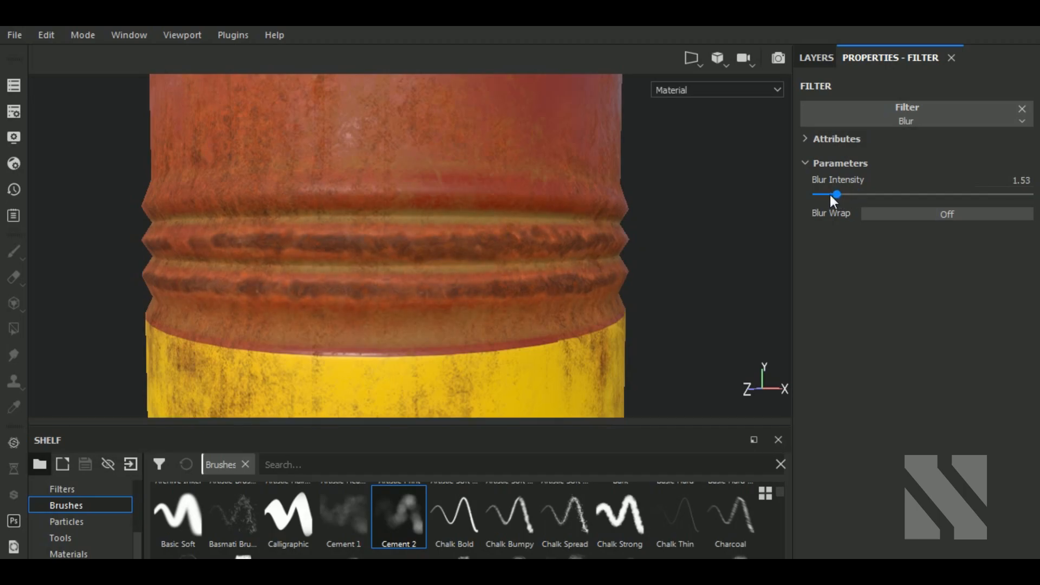
left_click(830, 194)
left_click_drag(536, 266, 547, 299, "alt")
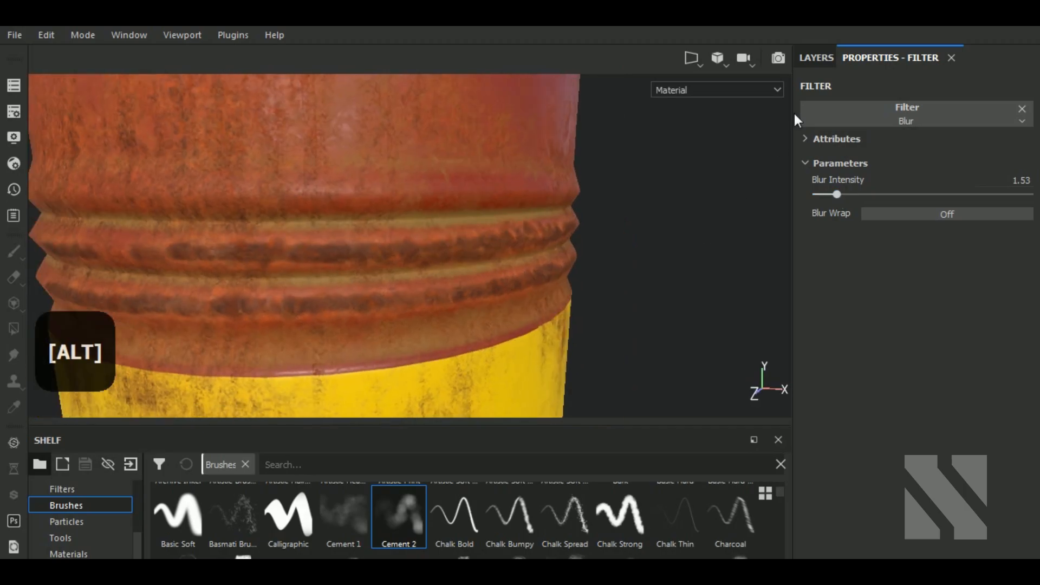
Step: Lighten the Rust Color of the original Rust Finepainted layer to RGB about 0.737, 0.436, 0.306
left_click(815, 60)
left_click(823, 178)
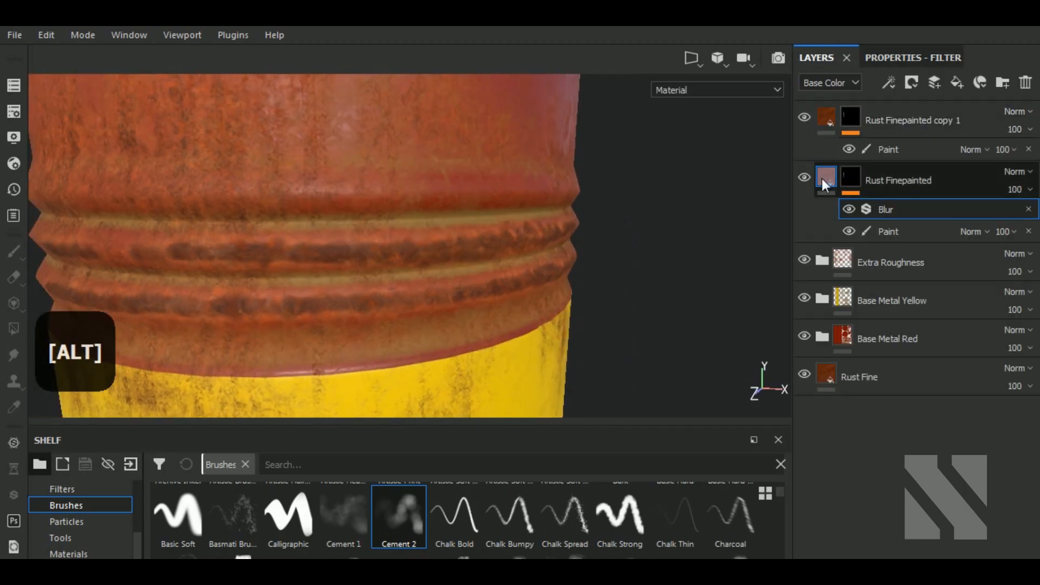
left_click(903, 58)
left_click(913, 307)
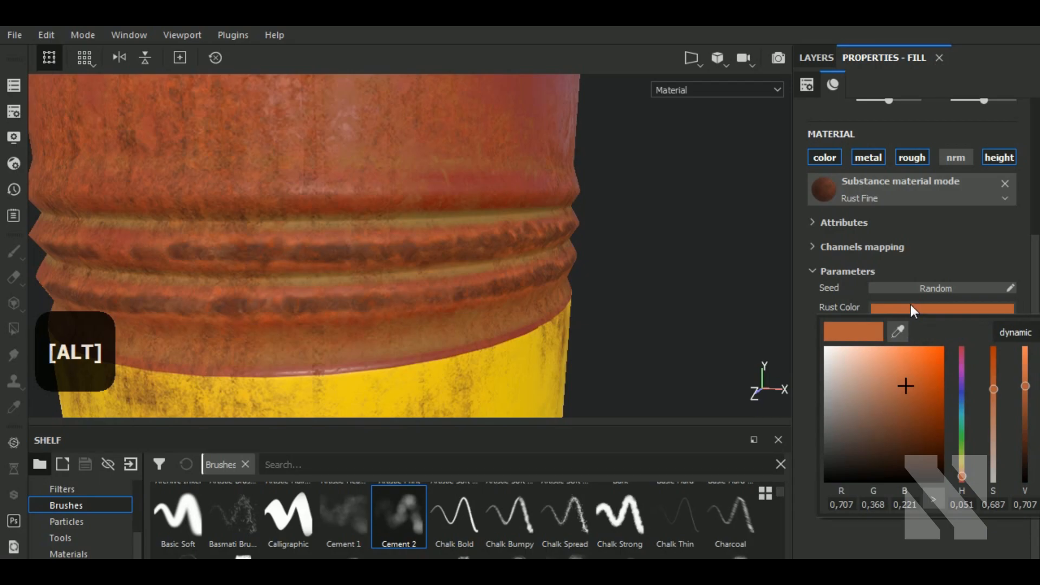
left_click(894, 382)
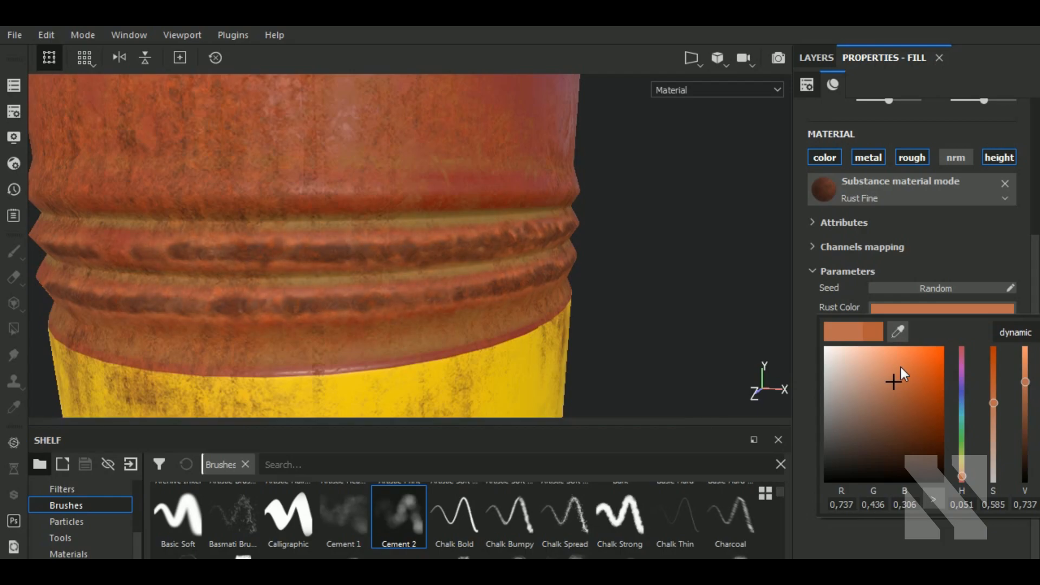
Step: Examine the lighter rust around the painted ribs, both up close and with the whole barrel in view
mouse_move(401, 304)
left_mouse_down("alt")
mouse_move(369, 294)
mouse_move(394, 298)
left_mouse_up("alt")
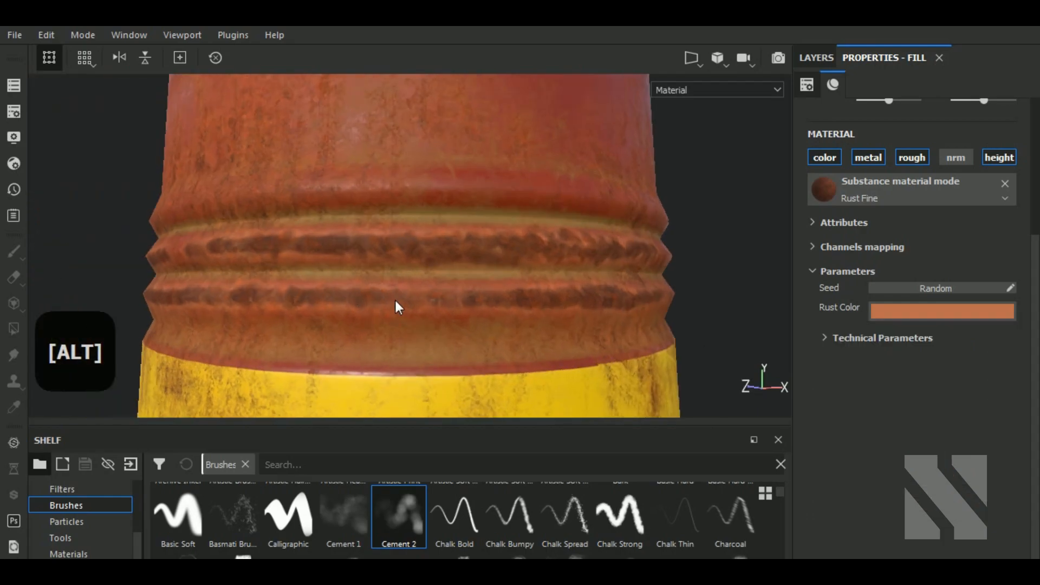
right_click_drag(397, 306, 699, 318, "alt")
middle_click_drag(699, 318, 658, 275, "alt")
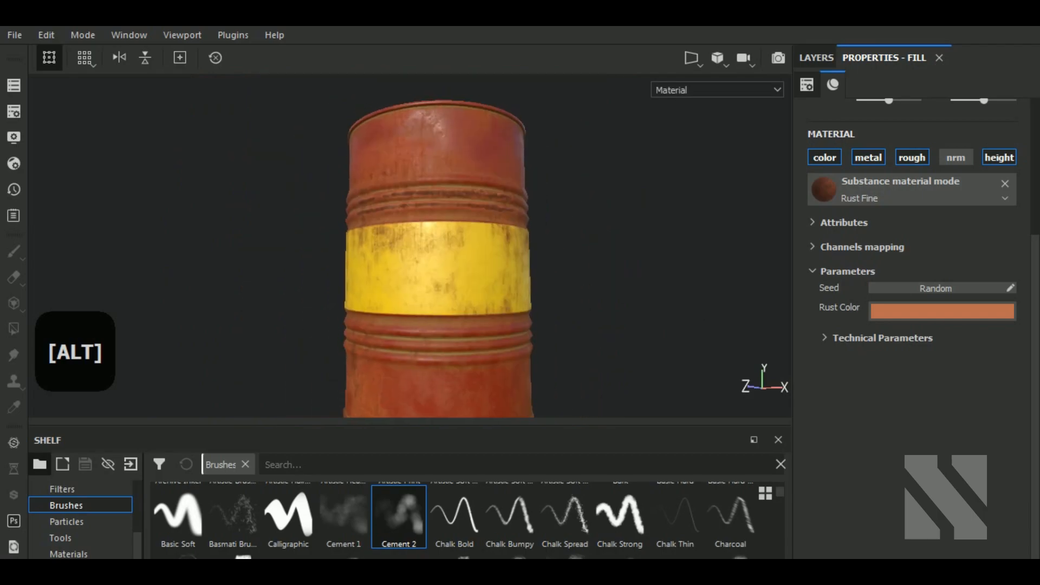
right_click_drag(646, 266, 627, 271, "alt")
left_click_drag(627, 272, 631, 321, "alt")
middle_click_drag(578, 337, 592, 365, "alt")
right_click_drag(494, 250, 480, 220, "alt")
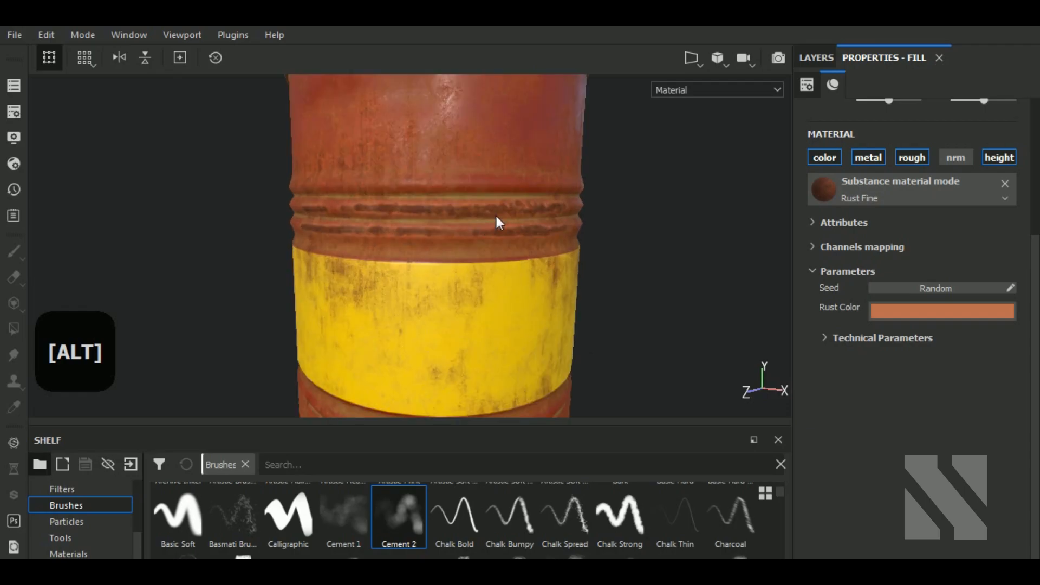
scroll(496, 217, "up", 2)
Step: Set the Blur Intensity of the blur filter on the original Rust Finepainted layer's mask to 1.05
left_click(816, 57)
left_click(836, 184)
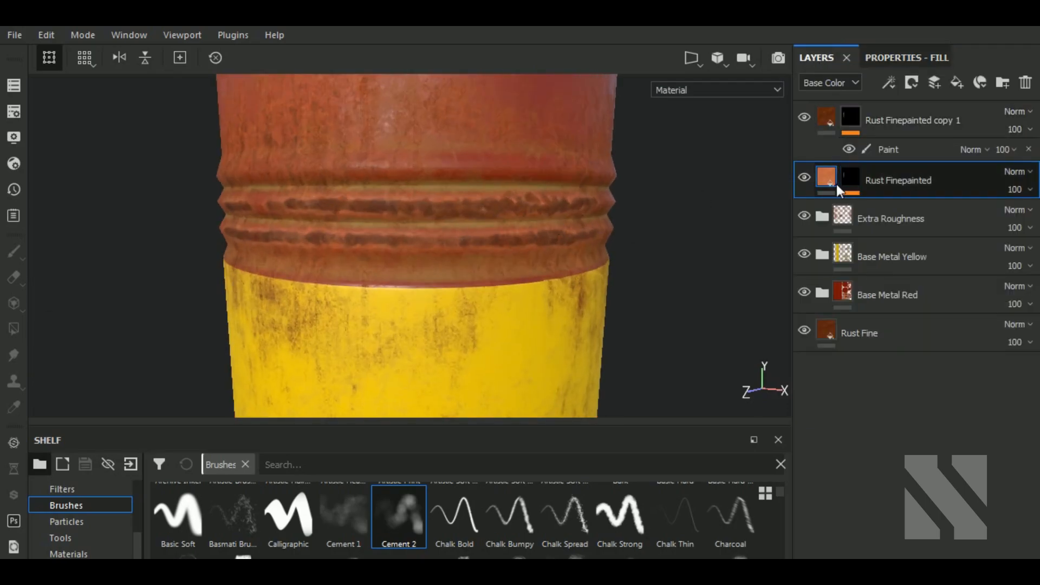
left_click(853, 193)
left_click(870, 207)
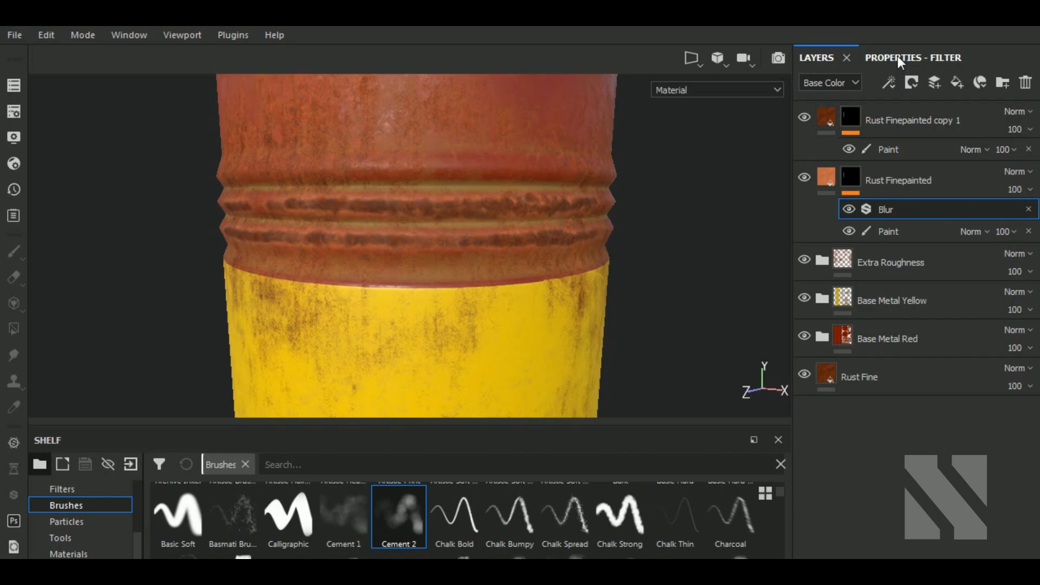
left_click(899, 57)
left_click_drag(833, 194, 841, 194)
scroll(486, 219, "up", 3)
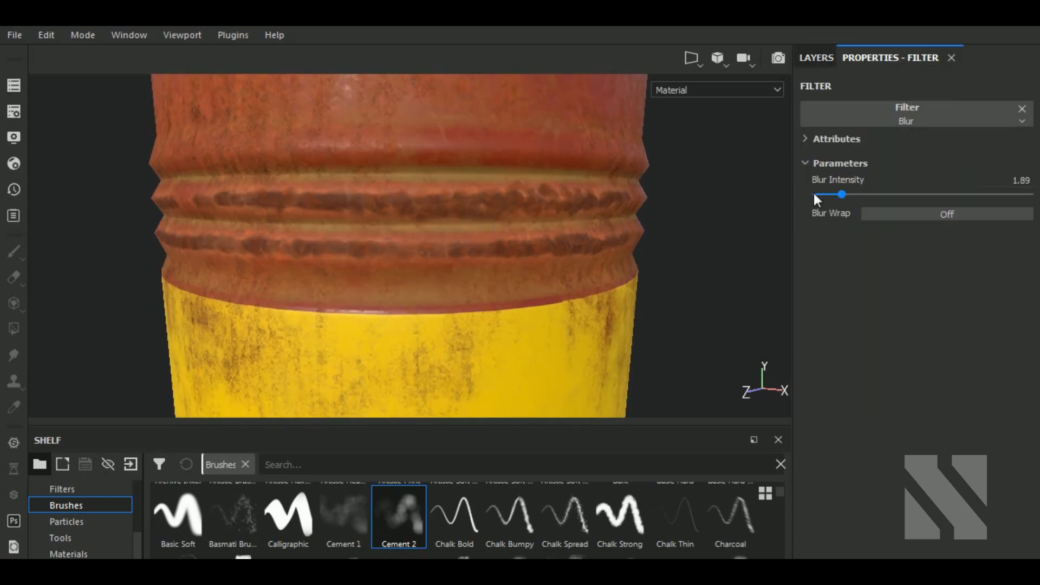
left_click(825, 194)
left_click_drag(825, 192, 832, 194)
left_click(837, 194)
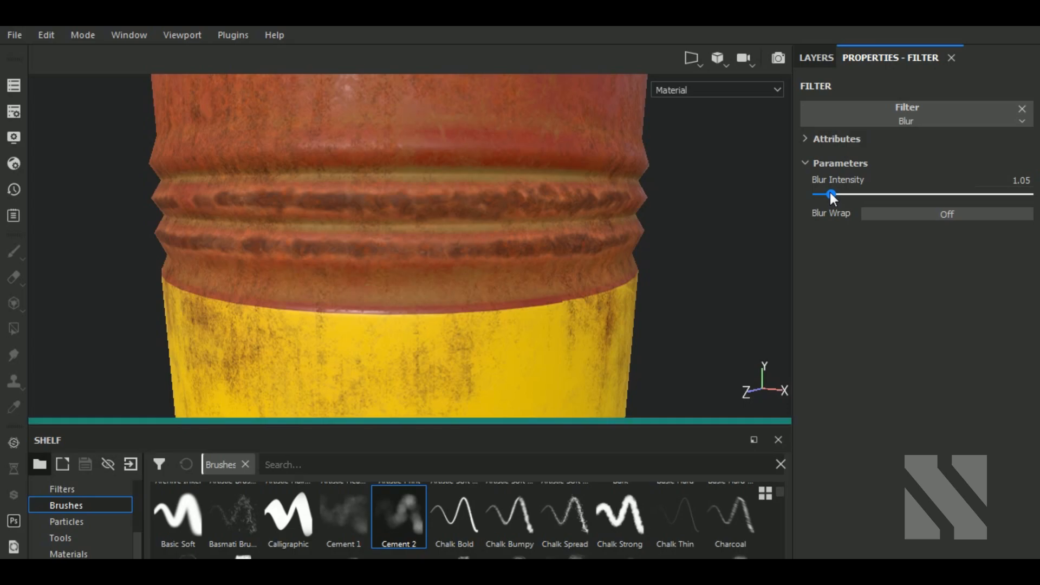
left_click_drag(592, 242, 521, 248, "alt")
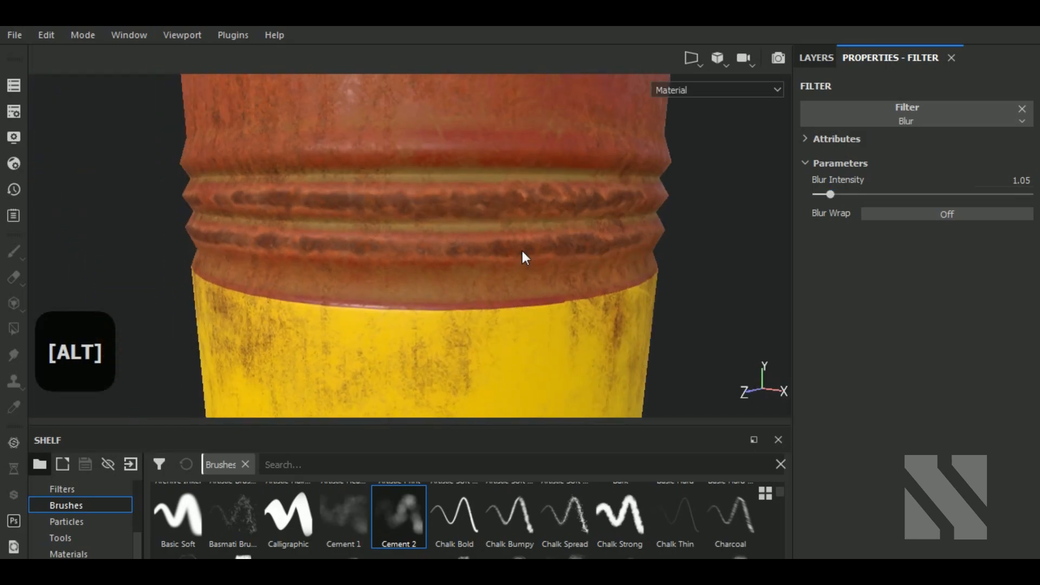
Step: Review the rusted barrel from a distance along with the two Rust Finepainted layers and their masks
scroll(521, 248, "down", 5)
middle_click_drag(519, 254, 515, 290, "alt")
left_click(816, 57)
left_click(851, 179)
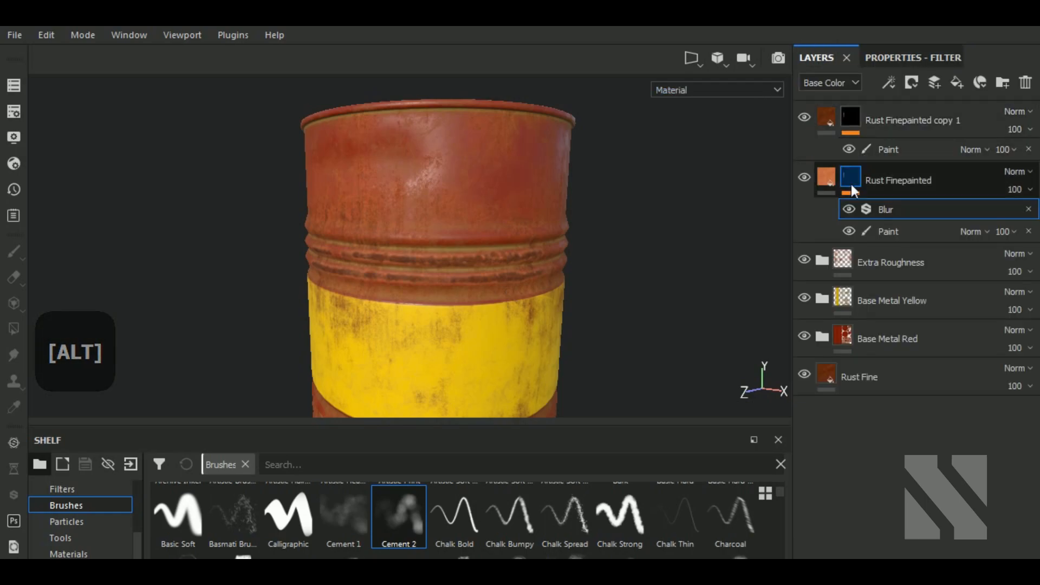
mouse_move(852, 176)
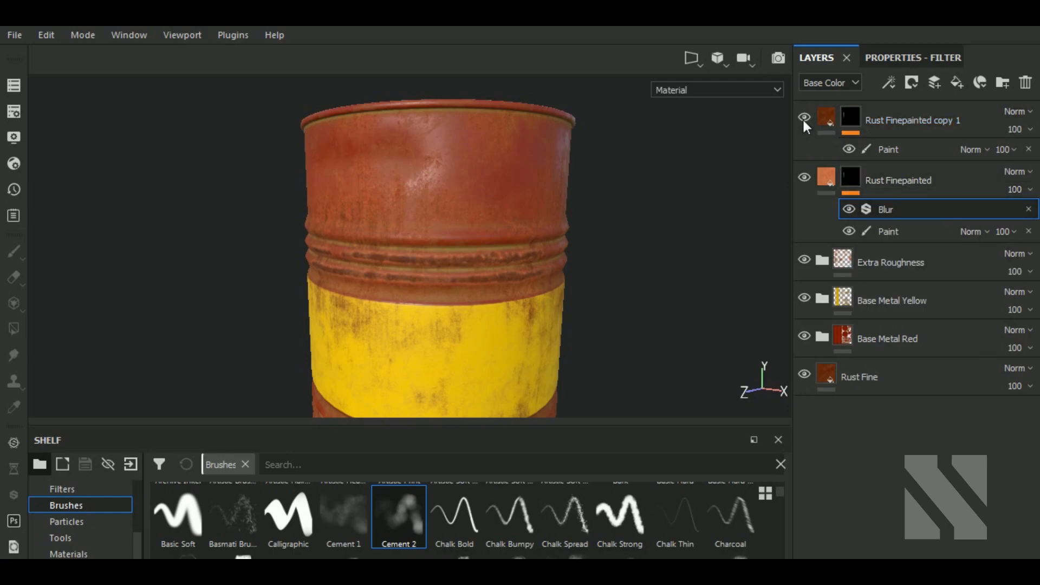
left_click(831, 115)
left_click(830, 114)
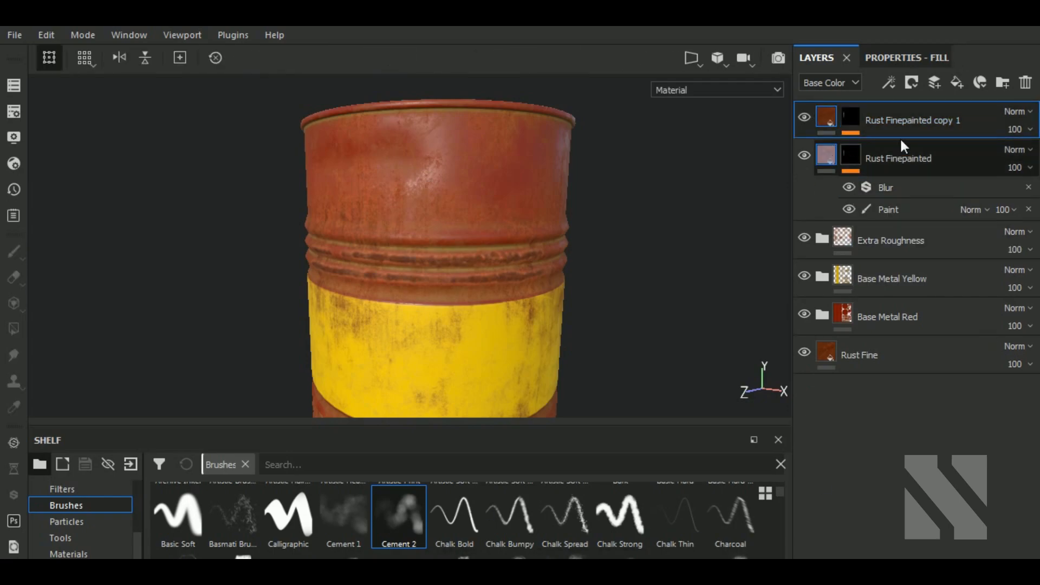
middle_click_drag(608, 339, 580, 422, "alt")
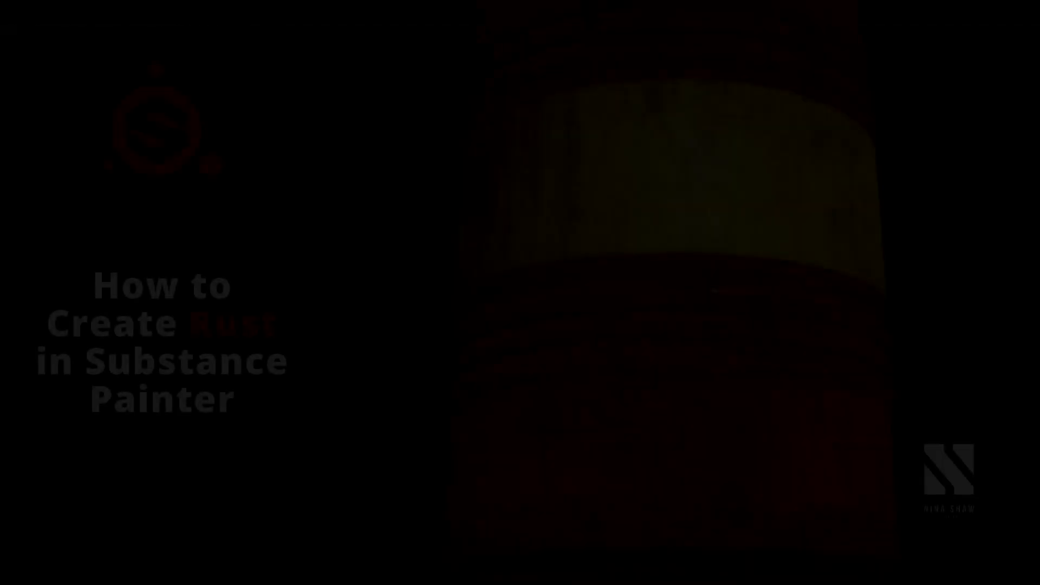